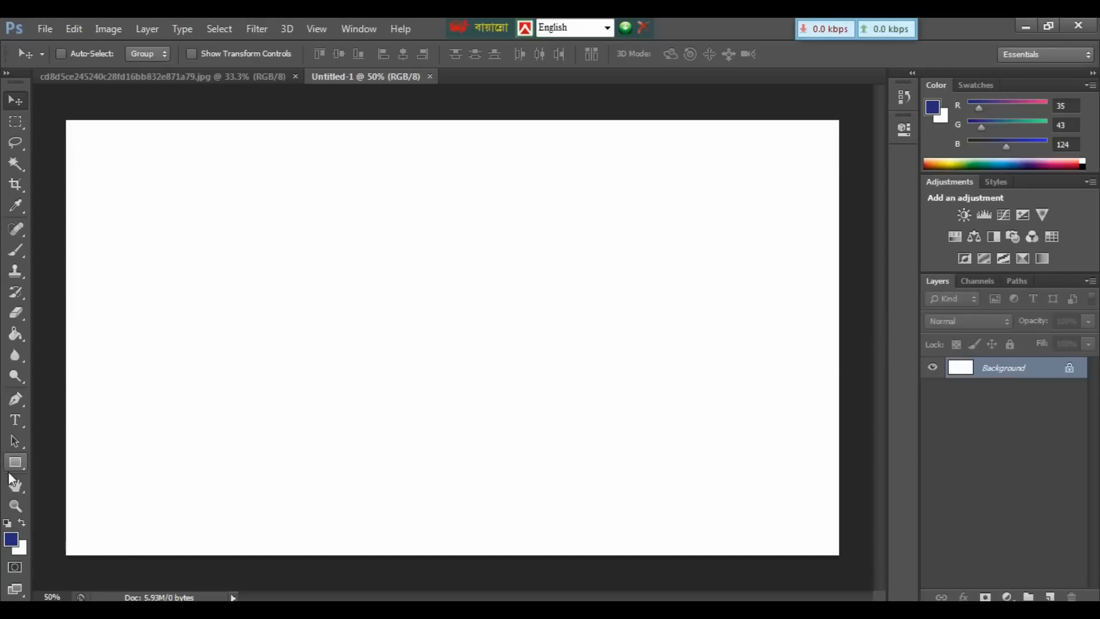
Draw four vertical filled rectangles side by side, about 78×544, 22×544, 20×540 and 18×534 px, from wide to narrow
{"action": "left_click", "coordinate": [19, 462]}
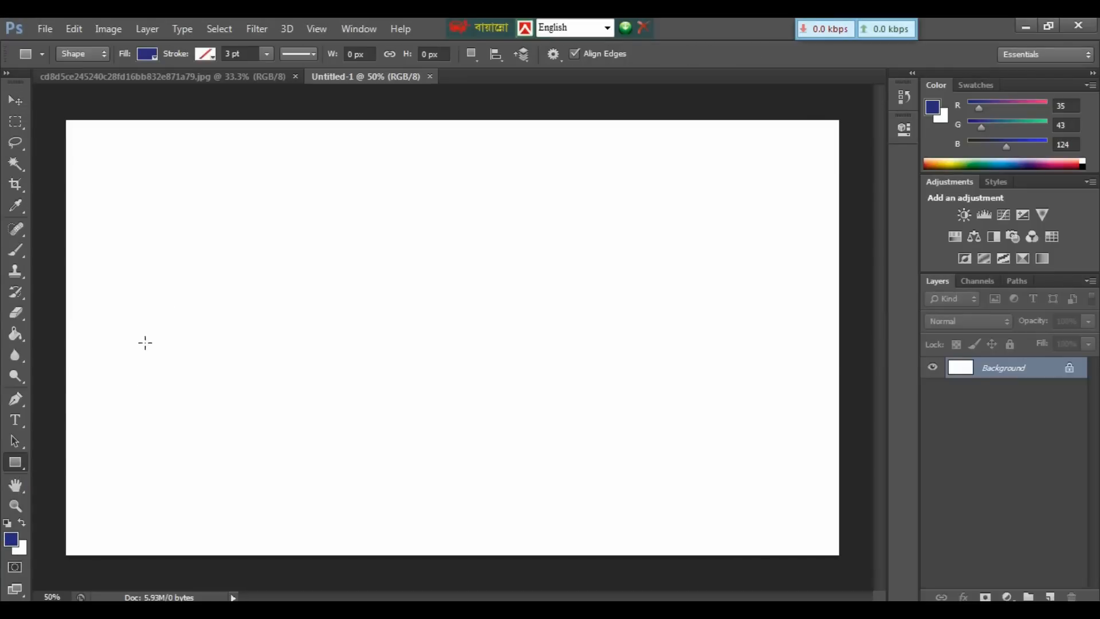
{"action": "left_click_drag", "start_coordinate": [155, 259], "coordinate": [185, 478]}
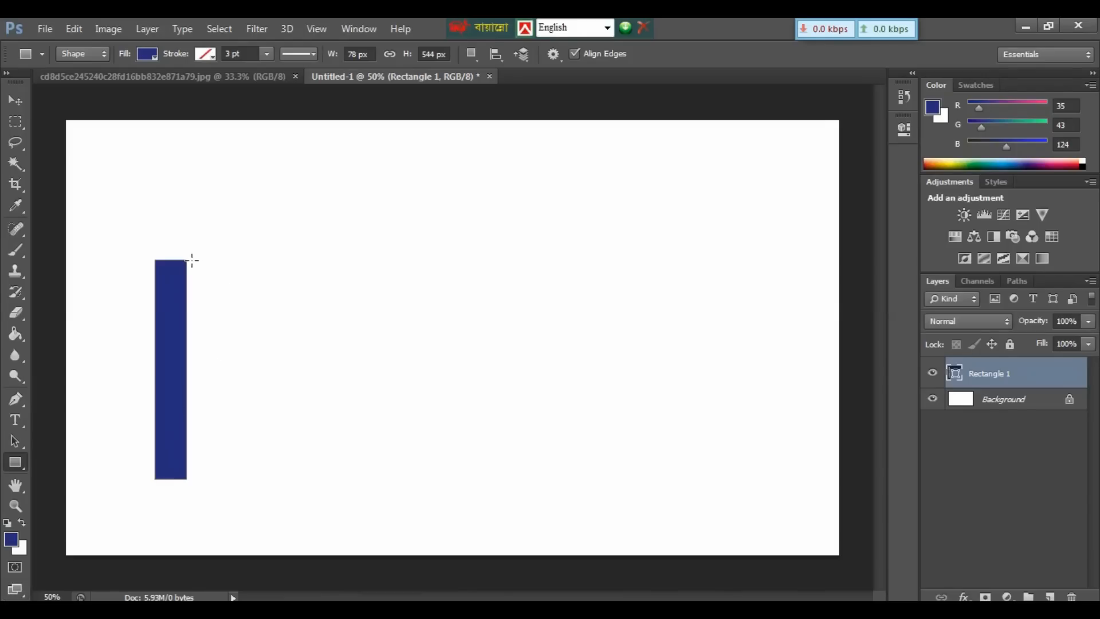
{"action": "left_click_drag", "start_coordinate": [192, 260], "coordinate": [200, 479]}
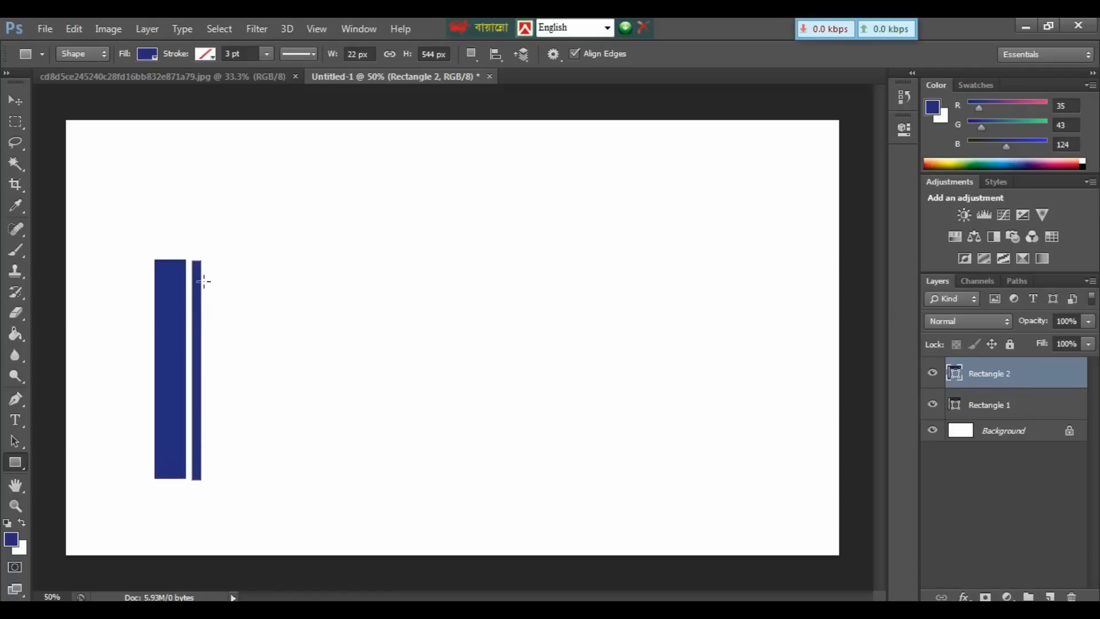
{"action": "left_click_drag", "start_coordinate": [205, 262], "coordinate": [213, 481]}
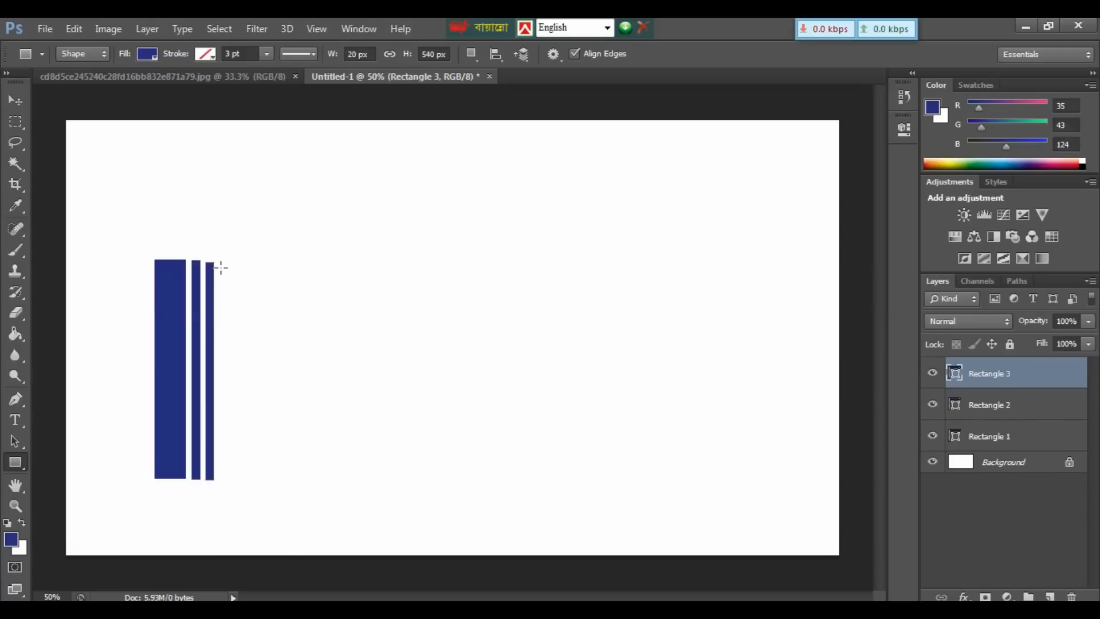
{"action": "left_click_drag", "start_coordinate": [218, 262], "coordinate": [225, 477]}
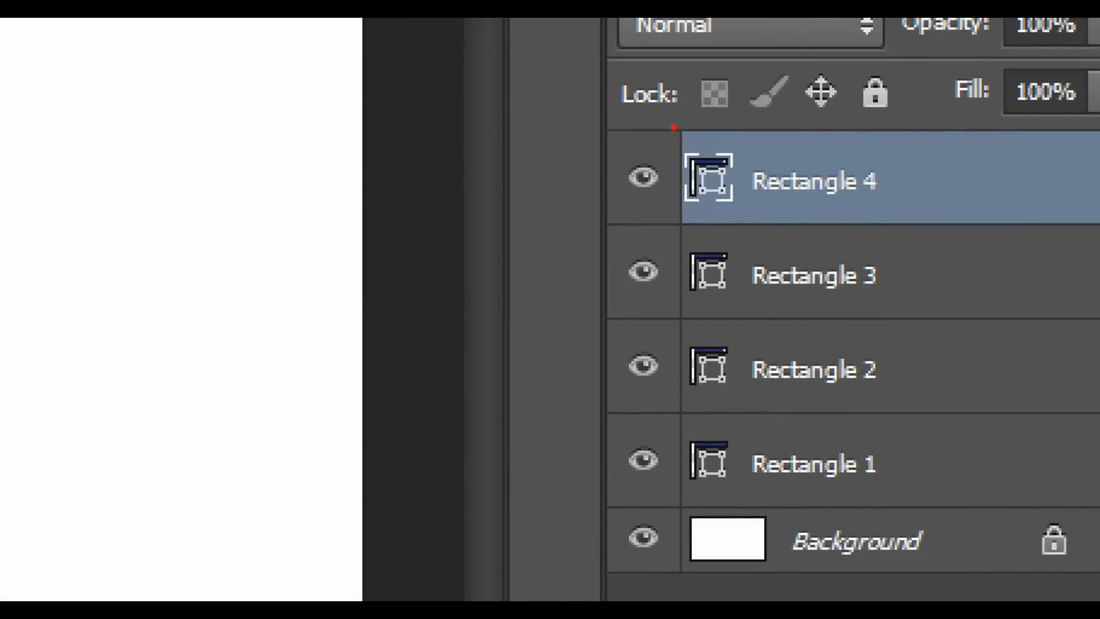
{"action": "mouse_move", "coordinate": [673, 127]}
{"action": "left_mouse_down"}
{"action": "mouse_move", "coordinate": [861, 570]}
{"action": "mouse_move", "coordinate": [842, 597]}
{"action": "left_mouse_up"}
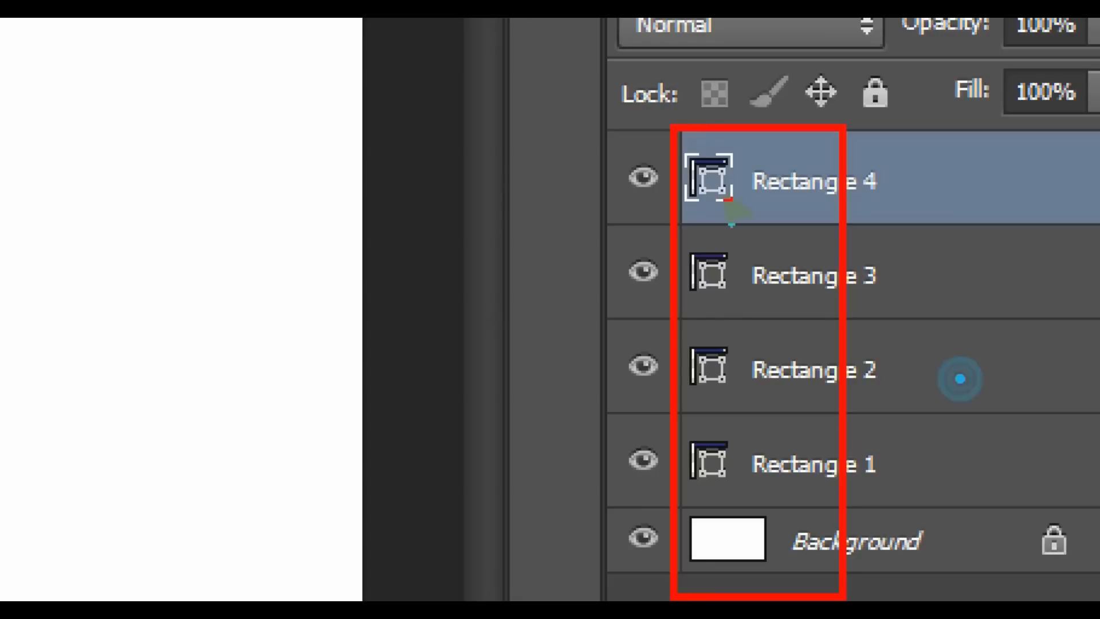
{"action": "left_click_drag", "start_coordinate": [725, 197], "coordinate": [762, 250]}
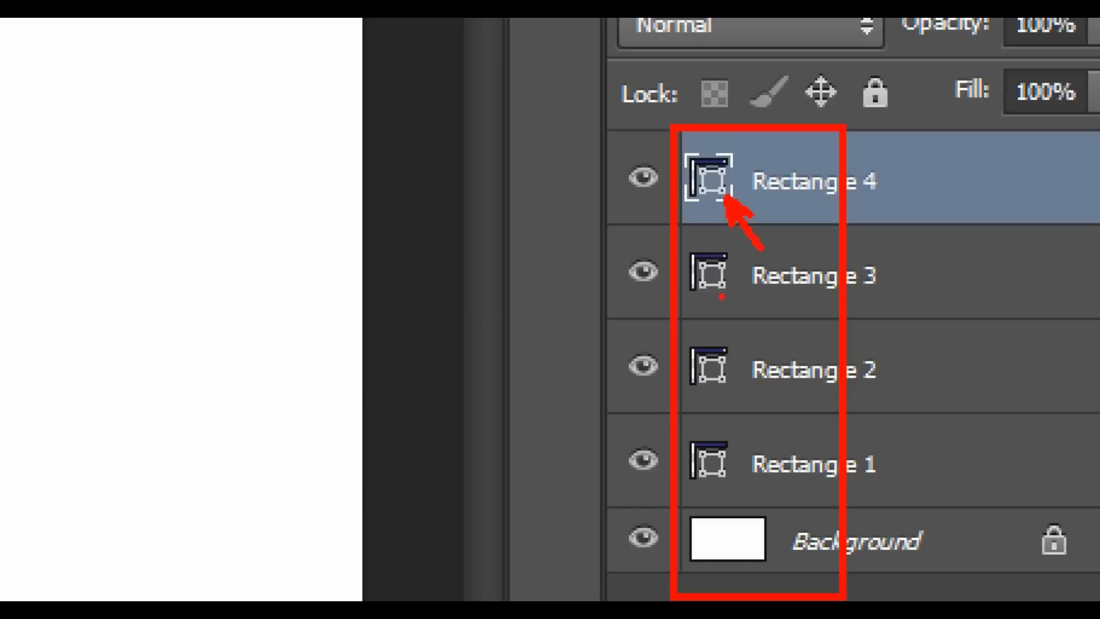
{"action": "left_click_drag", "start_coordinate": [722, 290], "coordinate": [760, 330]}
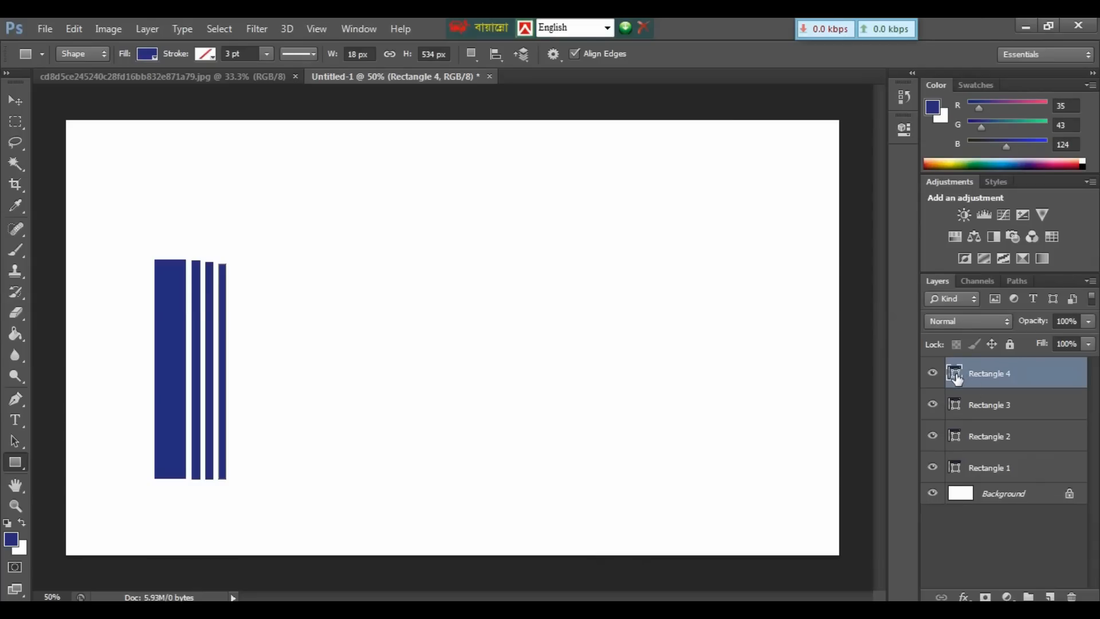
Recolor the Rectangle 4 shape layer to pink #da6d8c
{"action": "double_click", "coordinate": [956, 375]}
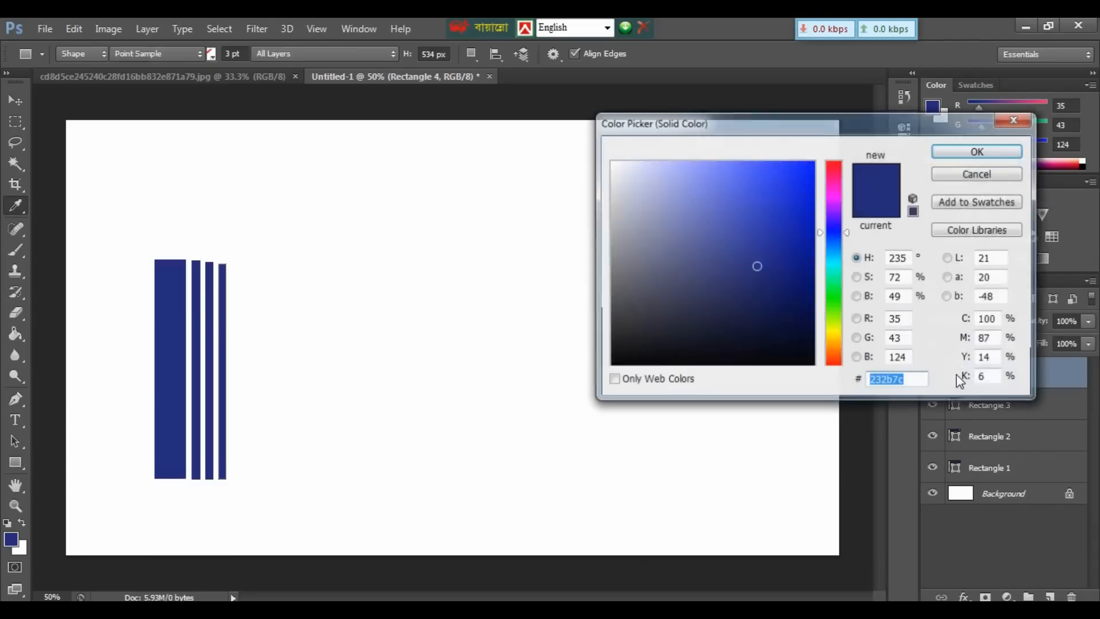
{"action": "left_click_drag", "start_coordinate": [833, 243], "coordinate": [838, 170]}
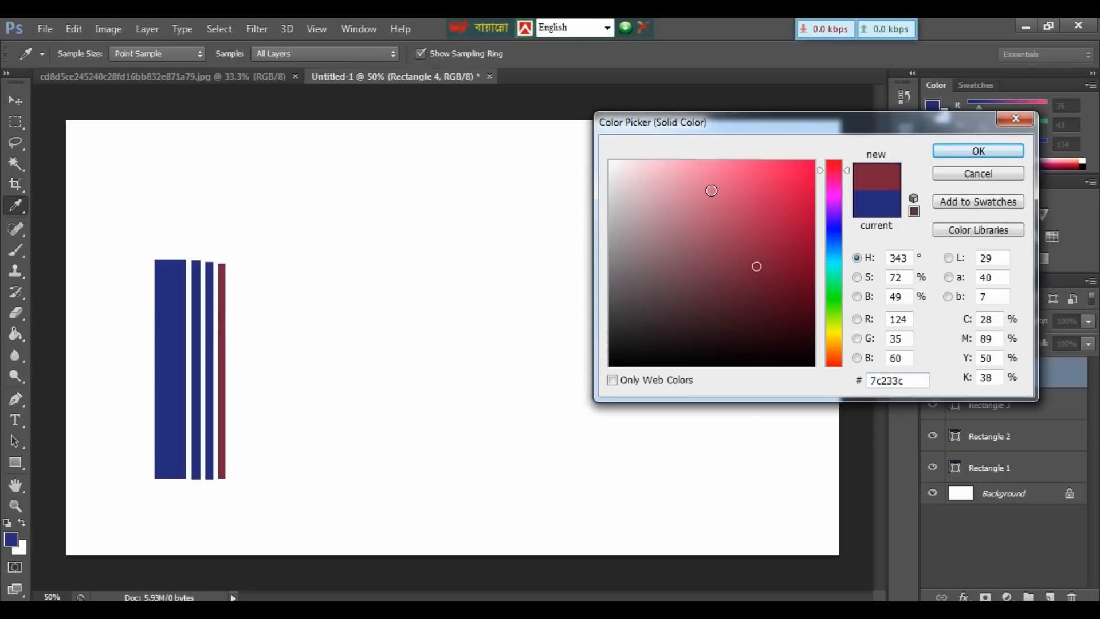
{"action": "left_click", "coordinate": [711, 190]}
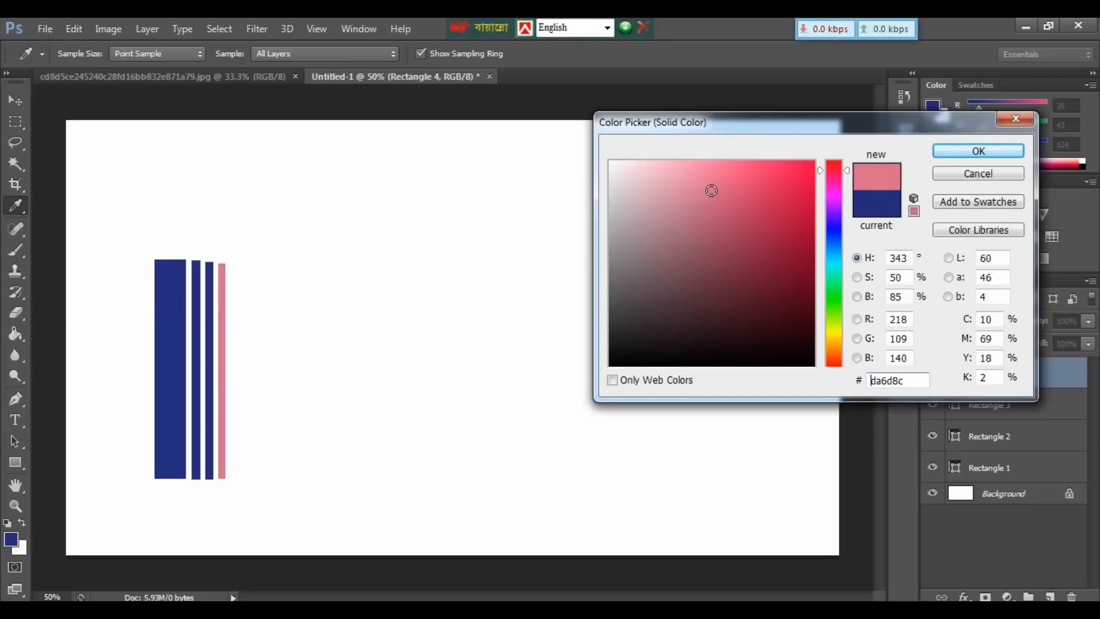
{"action": "left_click", "coordinate": [965, 153]}
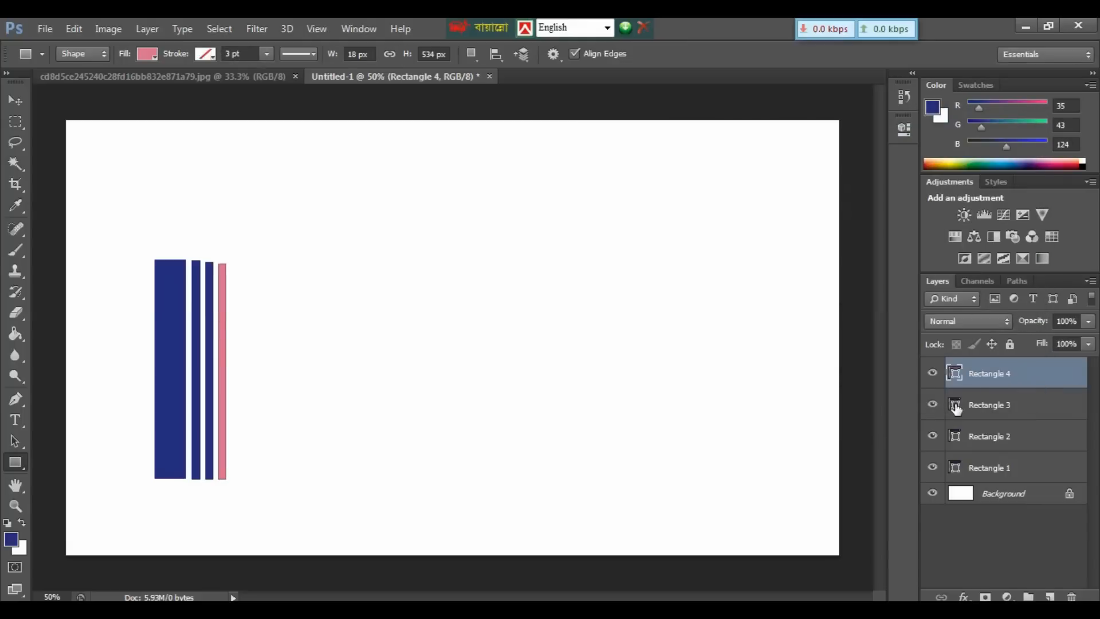
Recolor the Rectangle 3 shape layer to dark rose #a83e61
{"action": "double_click", "coordinate": [955, 404]}
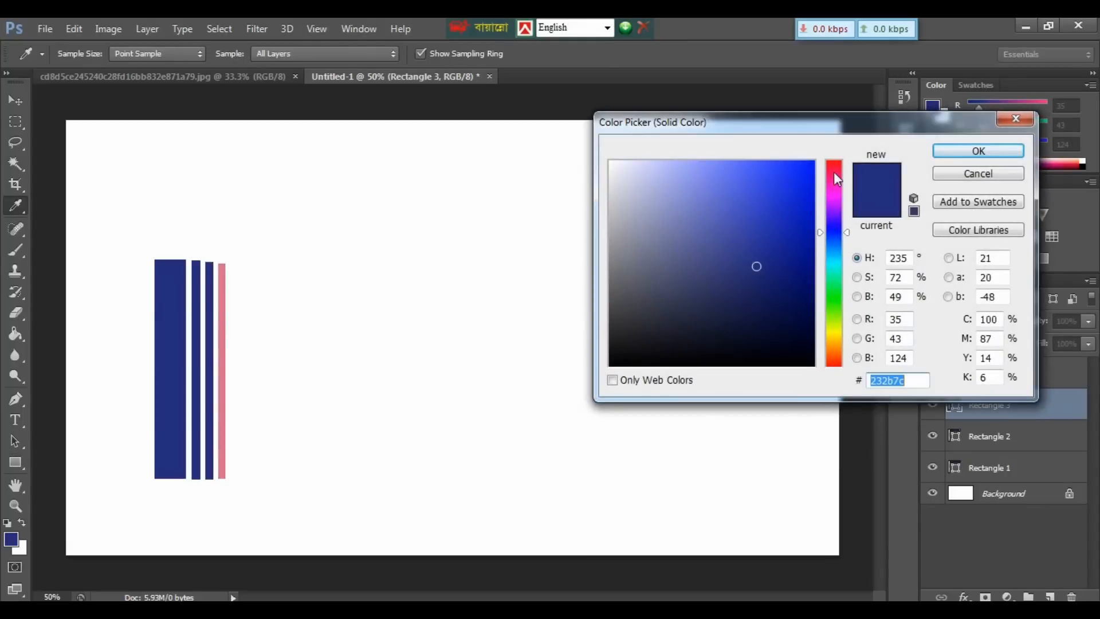
{"action": "left_click", "coordinate": [833, 170]}
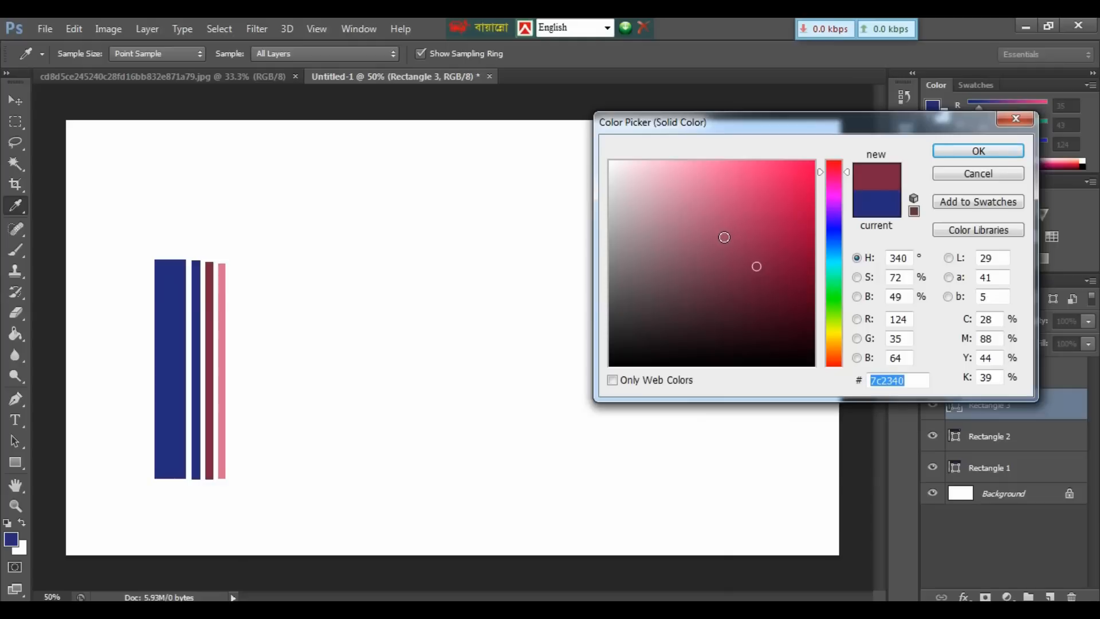
{"action": "left_click", "coordinate": [724, 236]}
{"action": "left_click", "coordinate": [739, 230]}
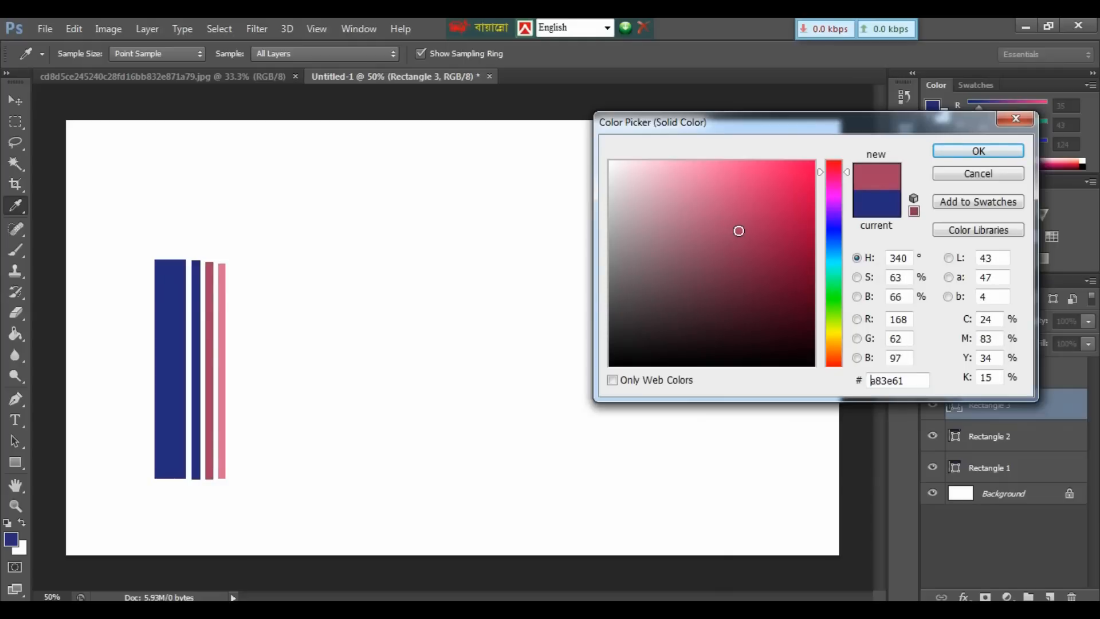
{"action": "left_click", "coordinate": [960, 154]}
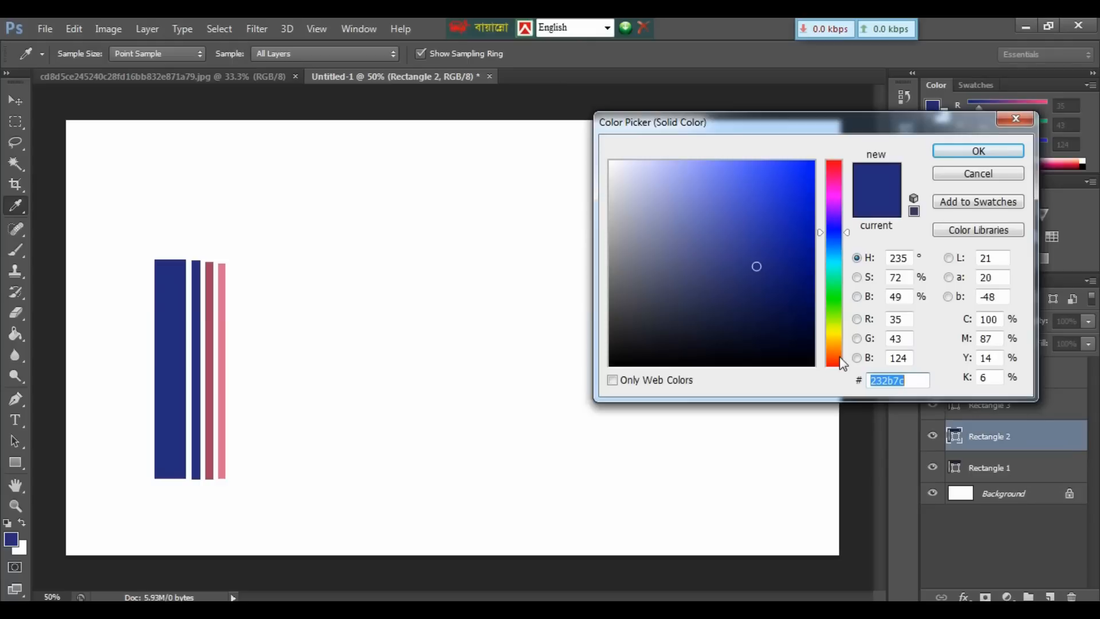
Recolor the Rectangle 2 shape layer to light orange #e38b6f
{"action": "left_click", "coordinate": [837, 358]}
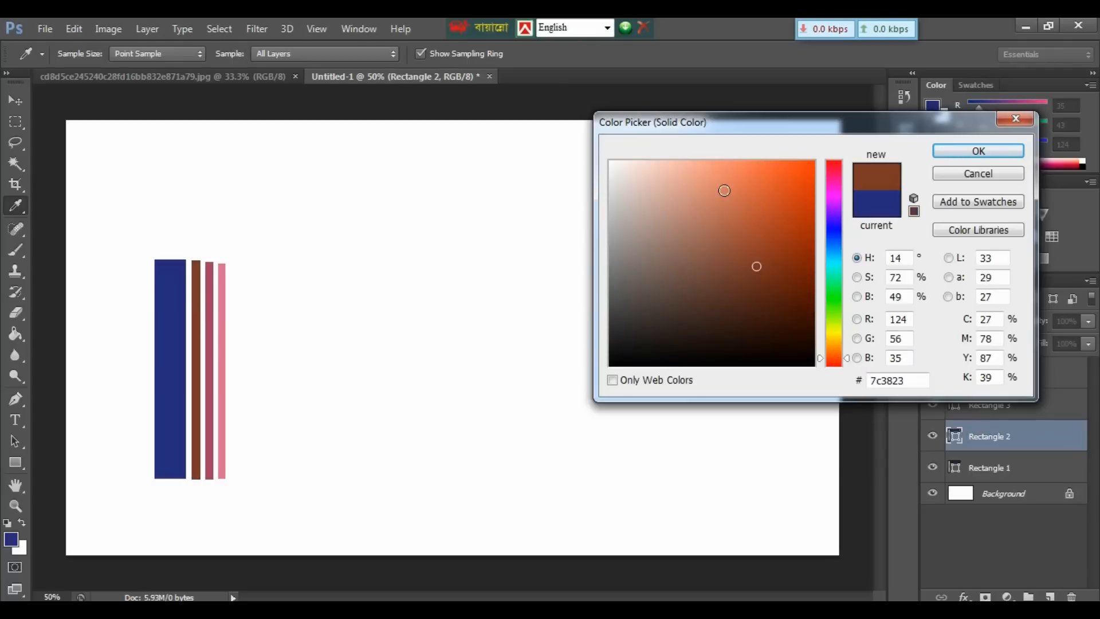
{"action": "left_click", "coordinate": [714, 183]}
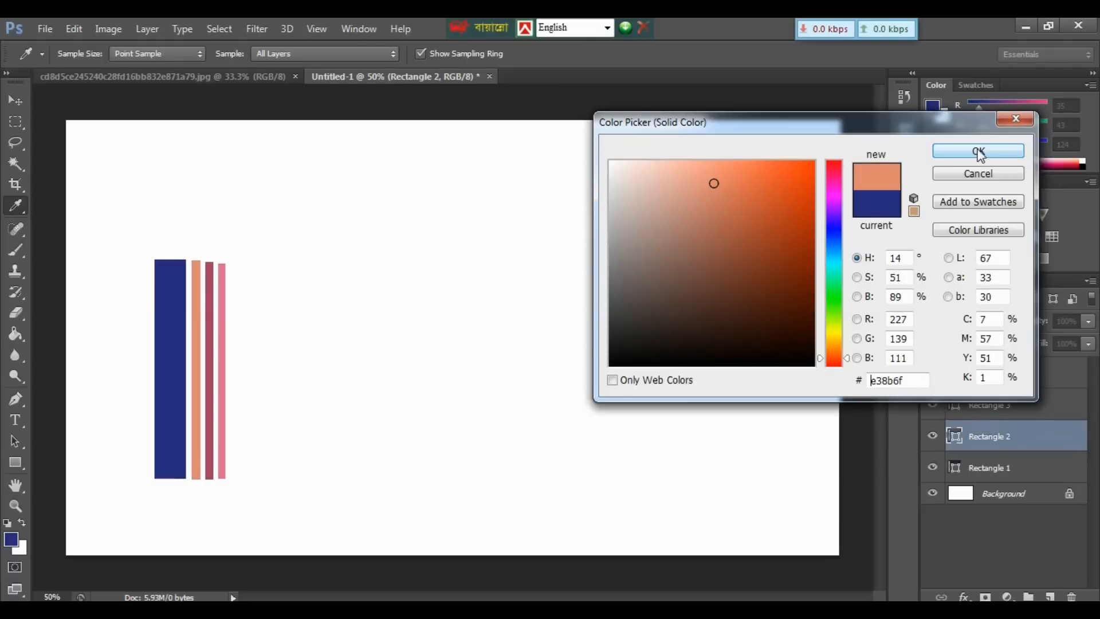
{"action": "left_click", "coordinate": [978, 151]}
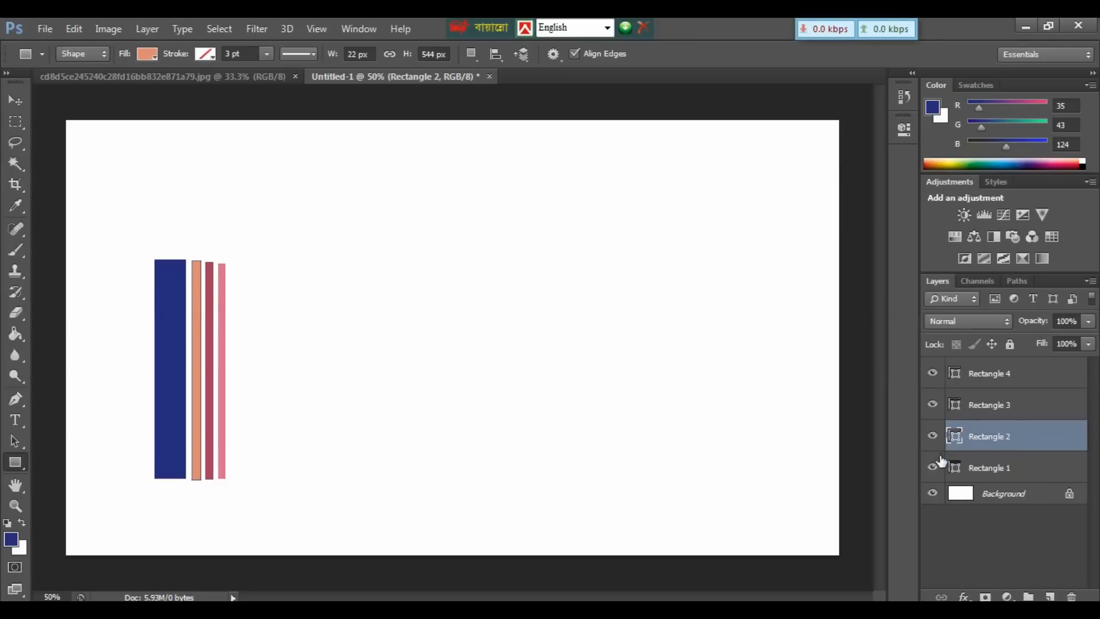
Recolor the Rectangle 1 shape layer to burnt orange #c2684d
{"action": "double_click", "coordinate": [950, 467]}
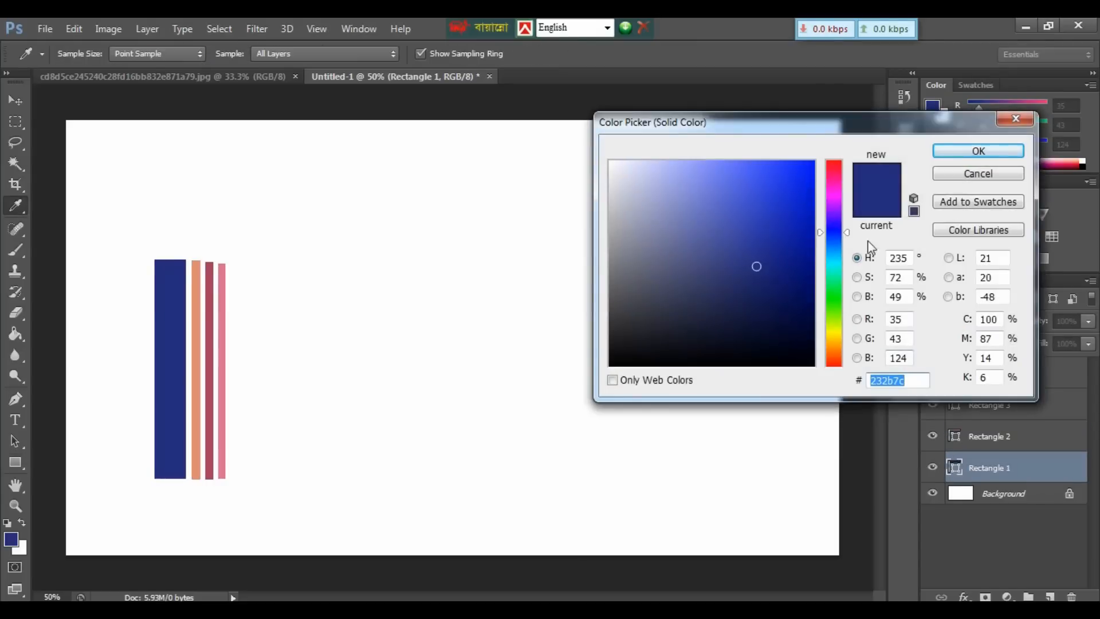
{"action": "left_click", "coordinate": [832, 360]}
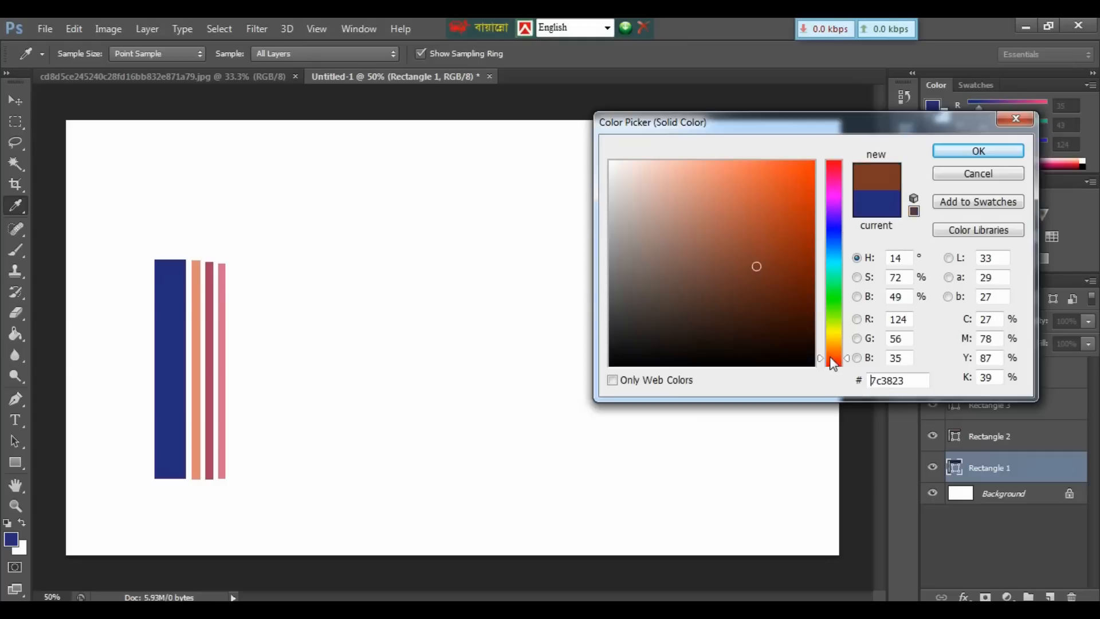
{"action": "left_click", "coordinate": [718, 181]}
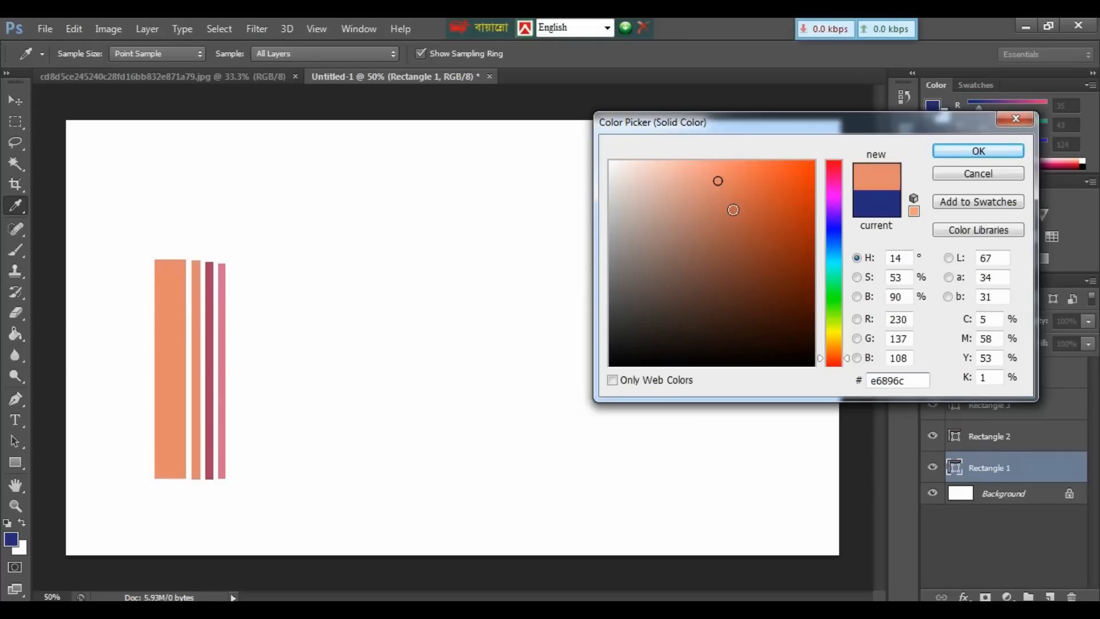
{"action": "left_click", "coordinate": [733, 210]}
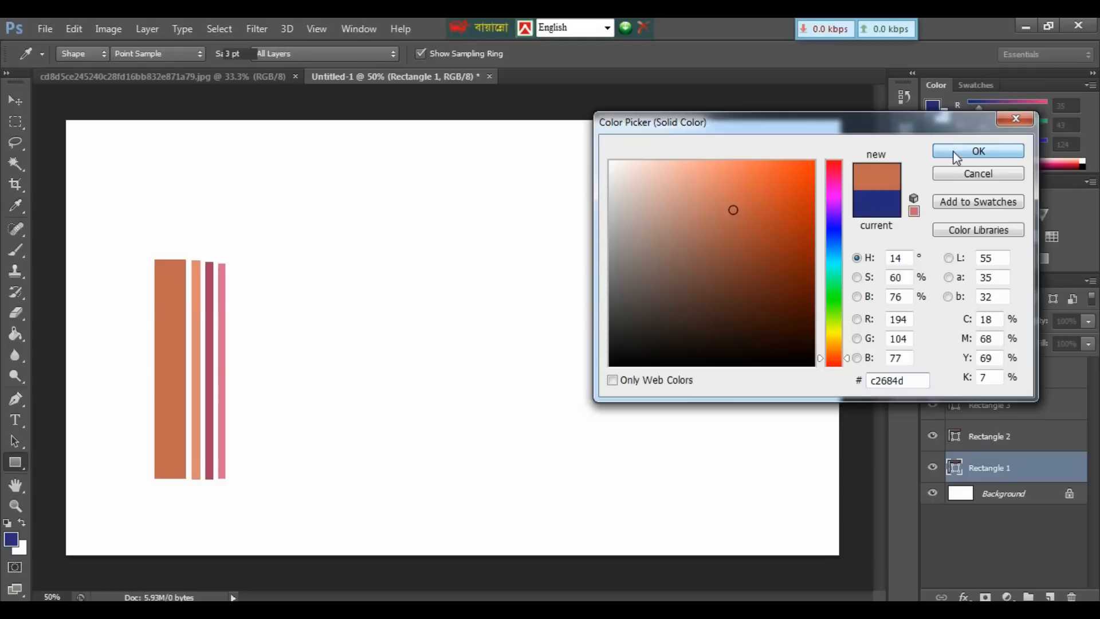
{"action": "left_click", "coordinate": [955, 152]}
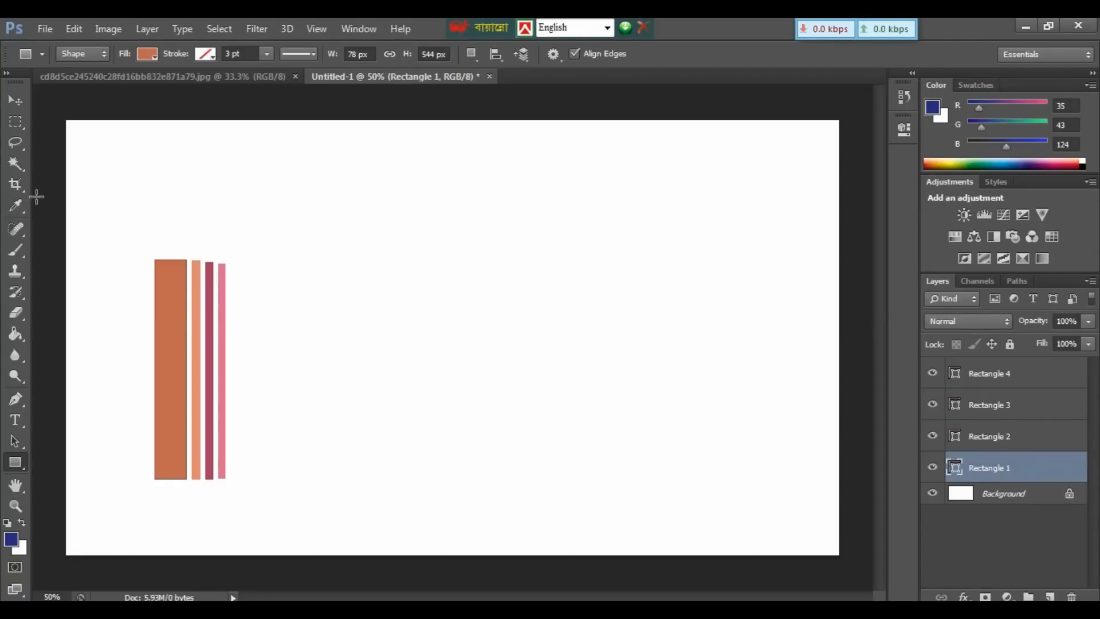
Crop the canvas to a rectangular marquee selection spanning all four stripes, just inside their upper and lower ends
{"action": "left_click", "coordinate": [17, 146]}
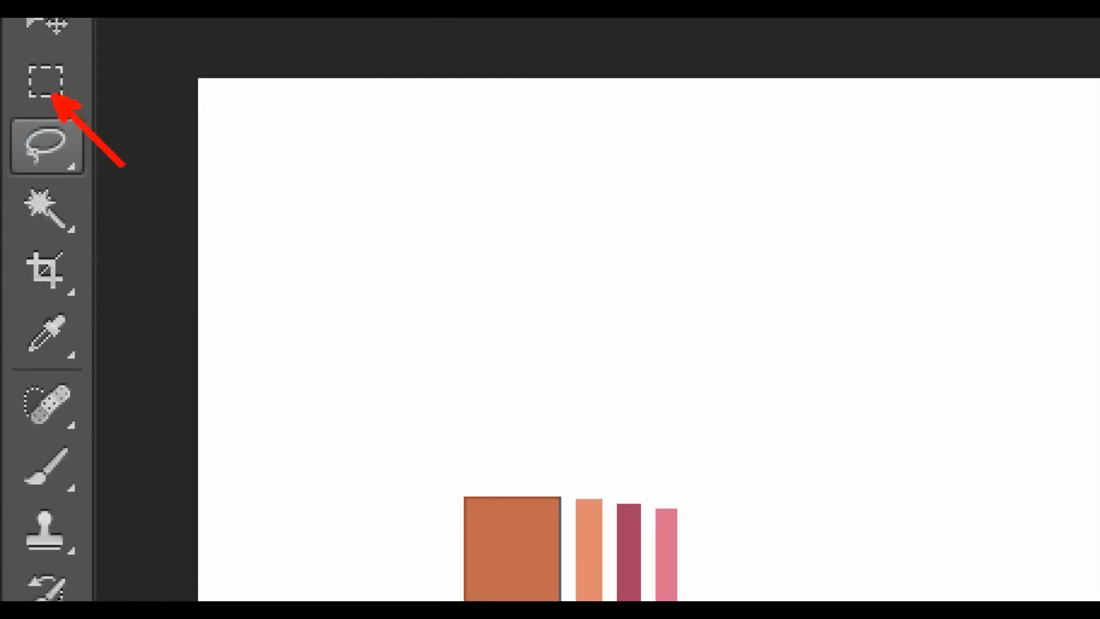
{"action": "key", "text": "m"}
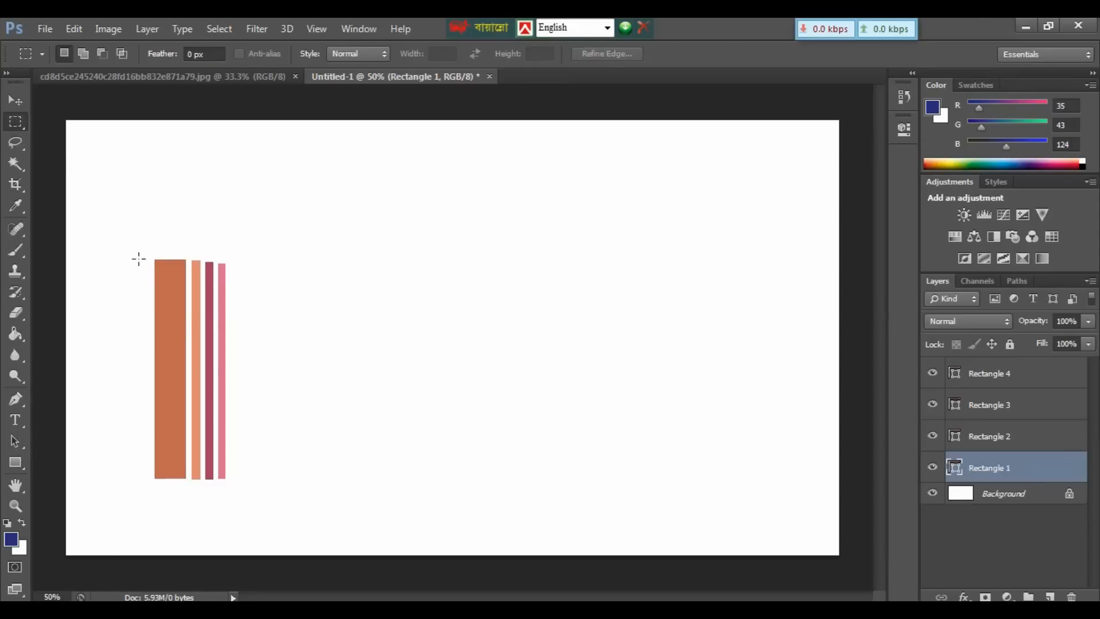
{"action": "left_click_drag", "start_coordinate": [152, 267], "coordinate": [228, 476]}
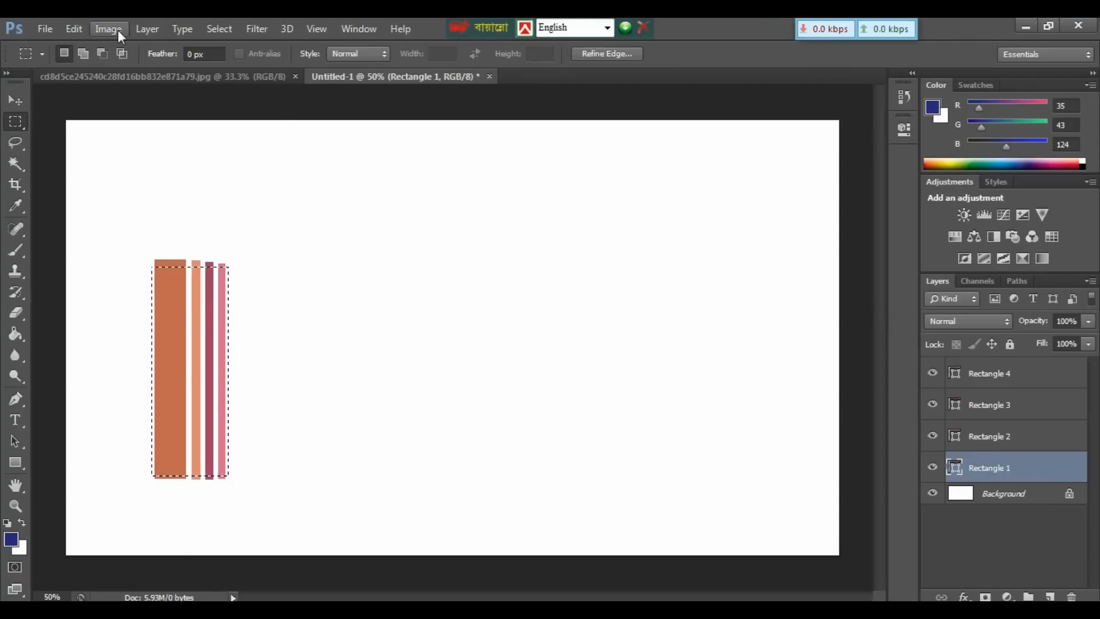
{"action": "left_click", "coordinate": [194, 55]}
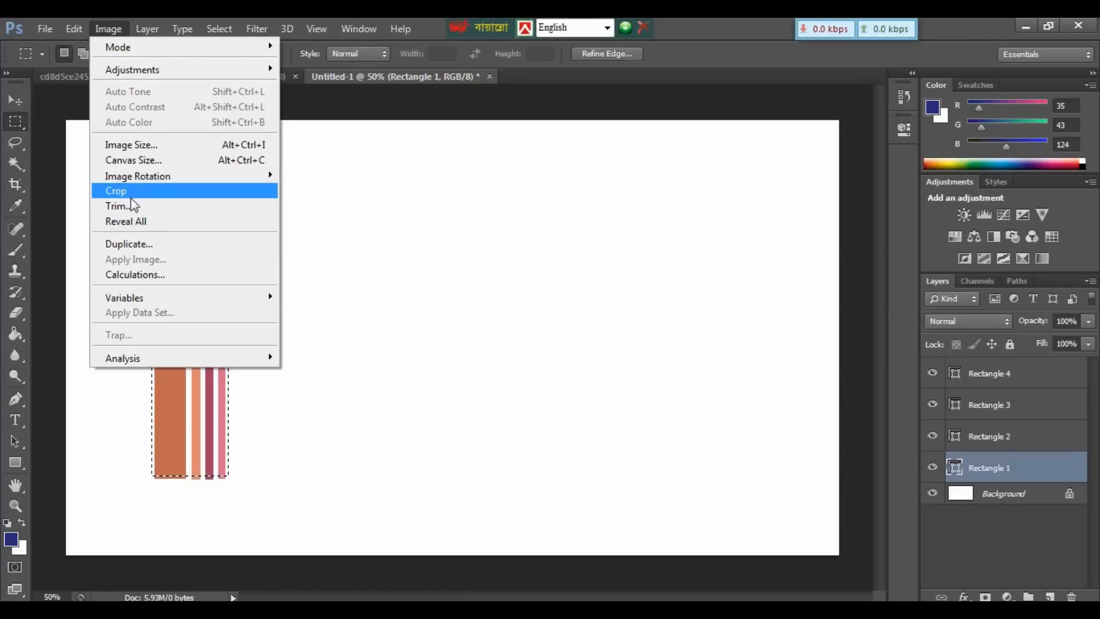
{"action": "left_click", "coordinate": [467, 193]}
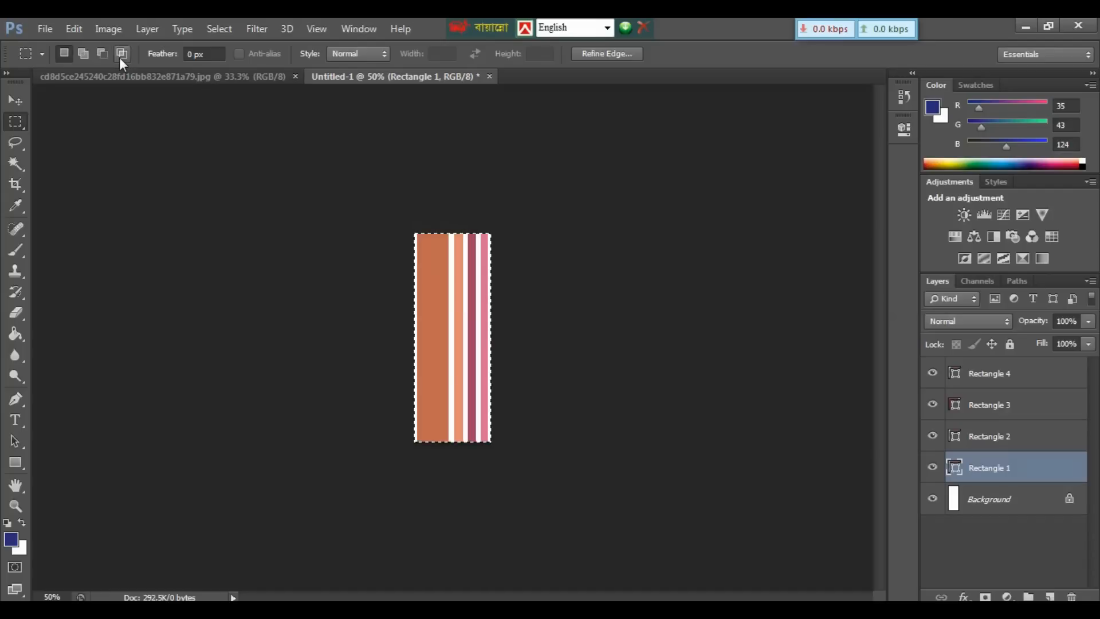
Define the cropped stripes as a pattern, keeping the default name
{"action": "left_click", "coordinate": [81, 33]}
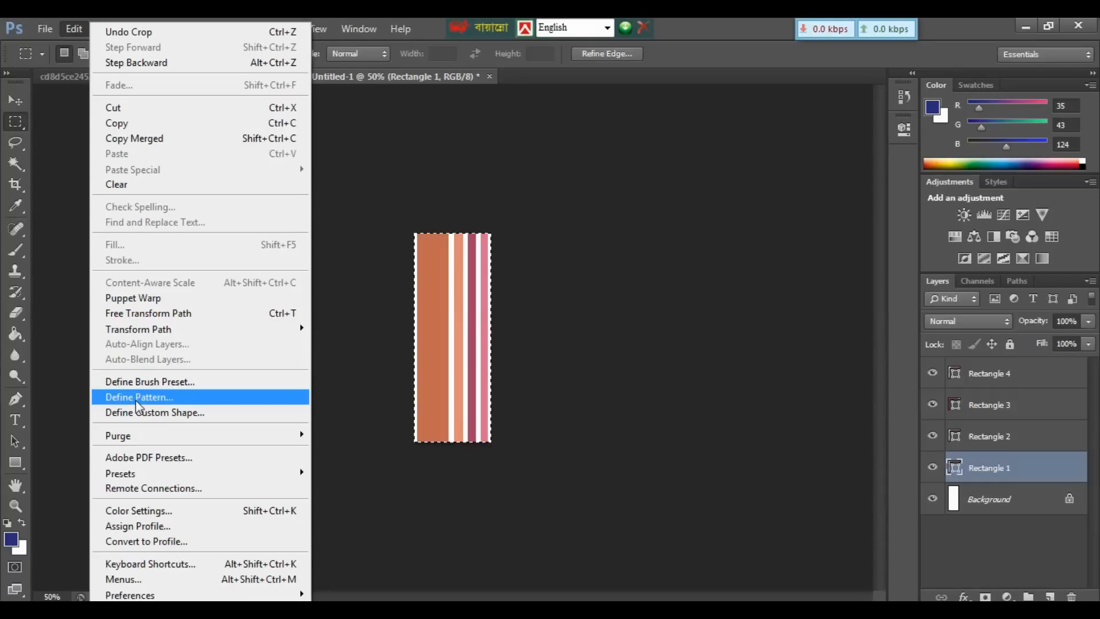
{"action": "left_click", "coordinate": [145, 391]}
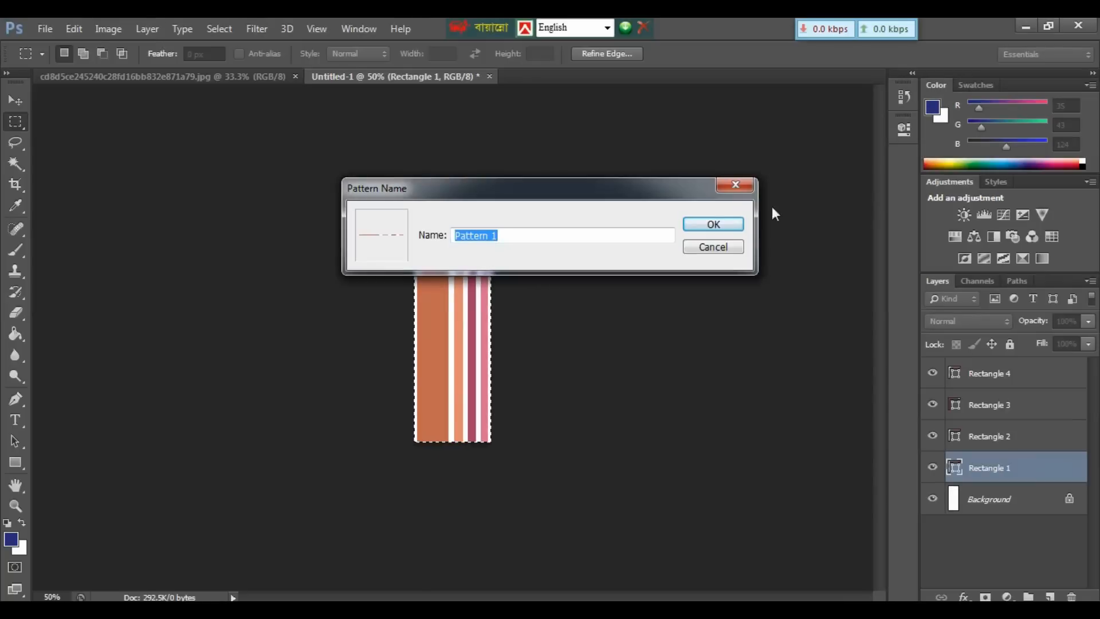
{"action": "left_click", "coordinate": [724, 225]}
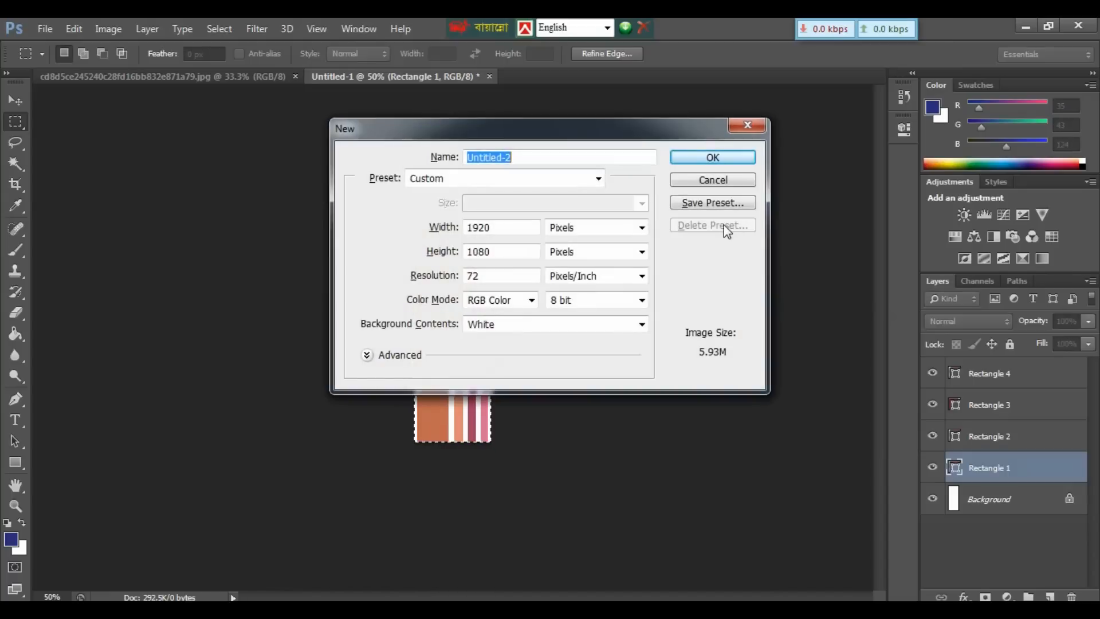
Create a new 1920×1080 pixel document at 72 pixels/inch in 8-bit RGB Color with a white background
{"action": "left_click", "coordinate": [700, 161]}
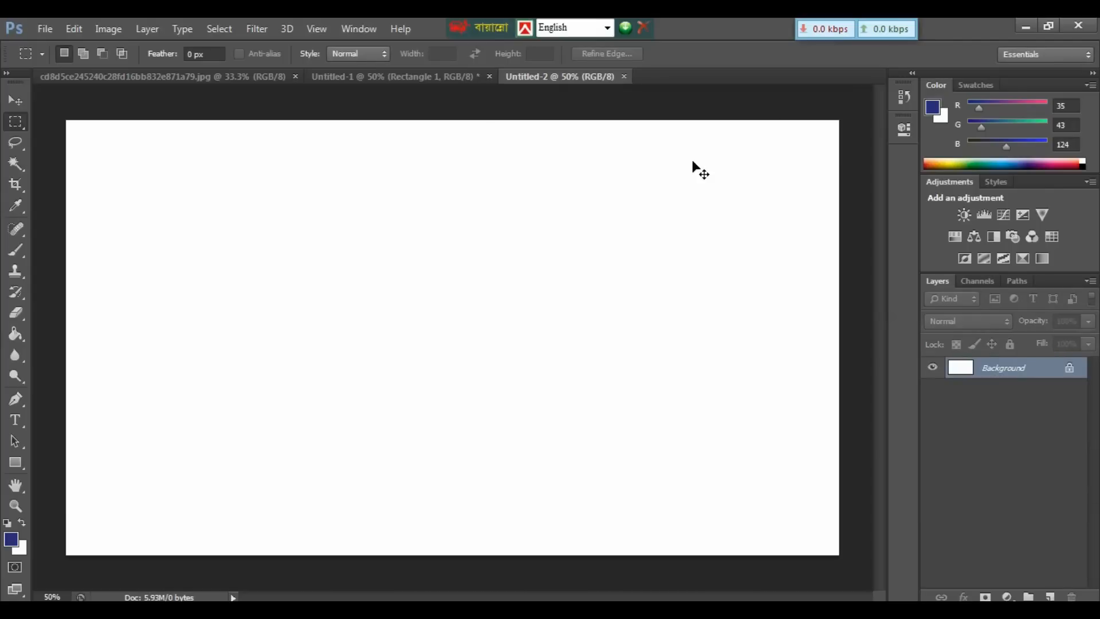
{"action": "key", "text": "ctrl+minus"}
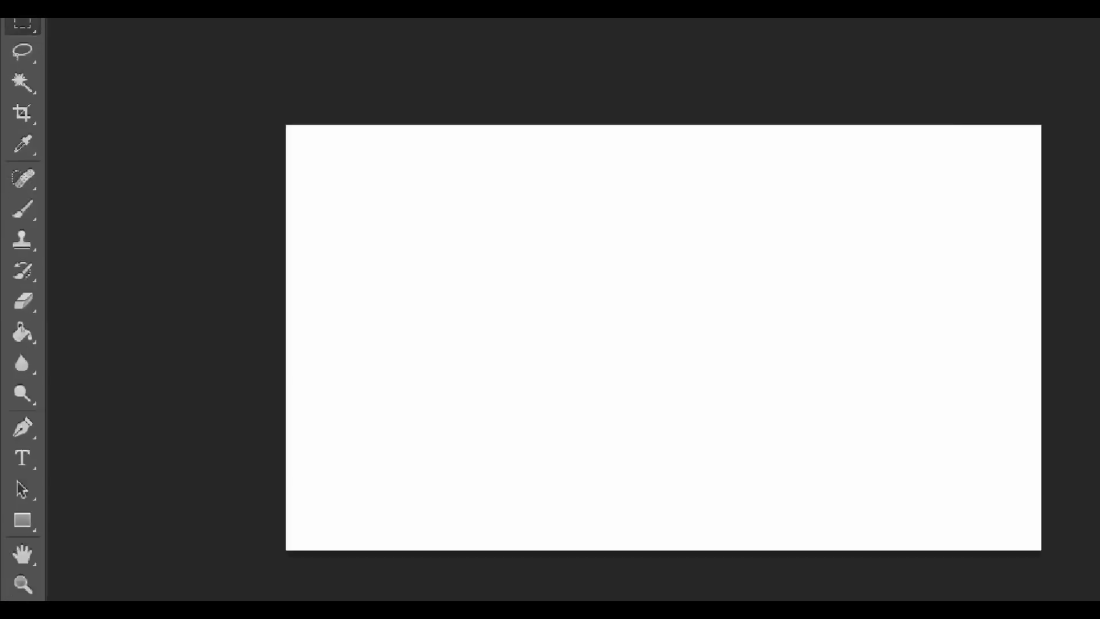
{"action": "left_click", "coordinate": [12, 338]}
{"action": "left_click_drag", "start_coordinate": [9, 320], "coordinate": [3, 332]}
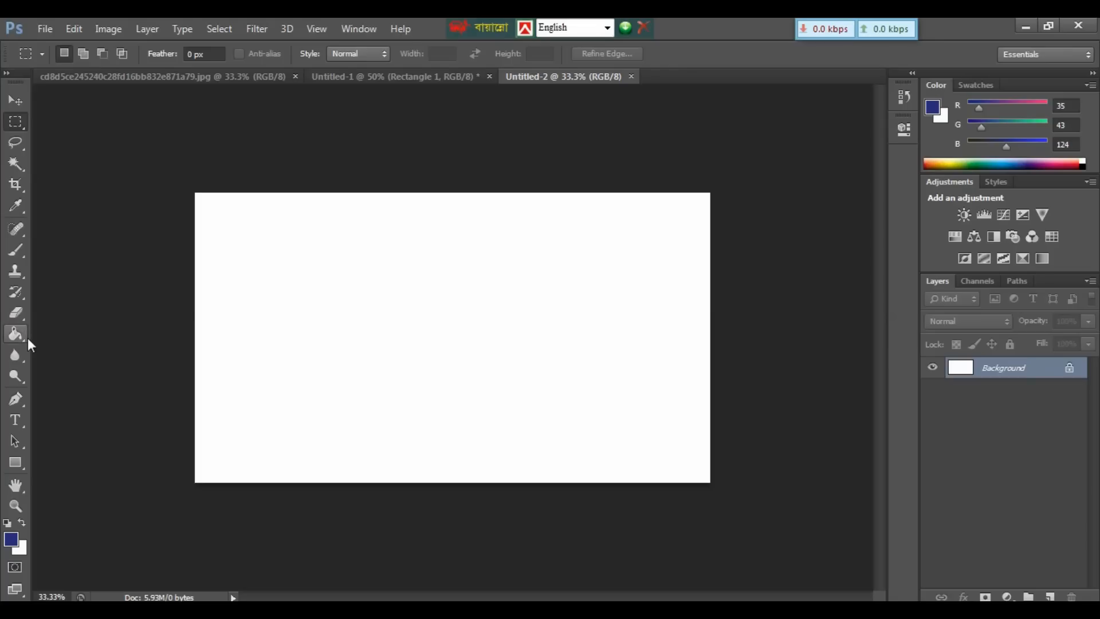
Try the Paint Bucket on the blank canvas with the dark blue foreground color and undo the fill
{"action": "left_click", "coordinate": [19, 341]}
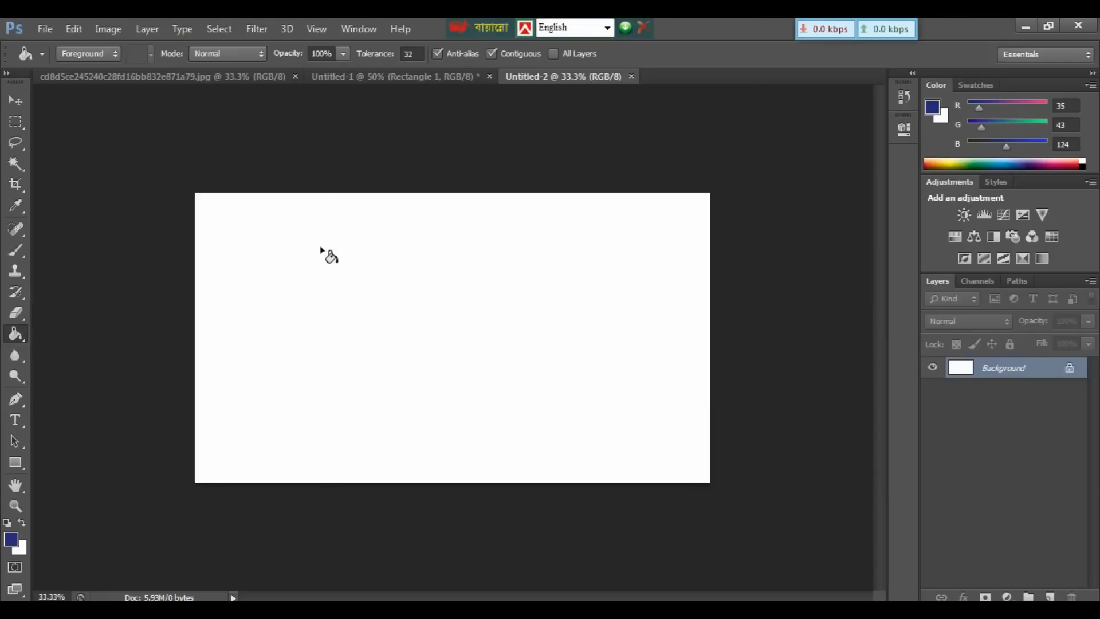
{"action": "left_click", "coordinate": [321, 251]}
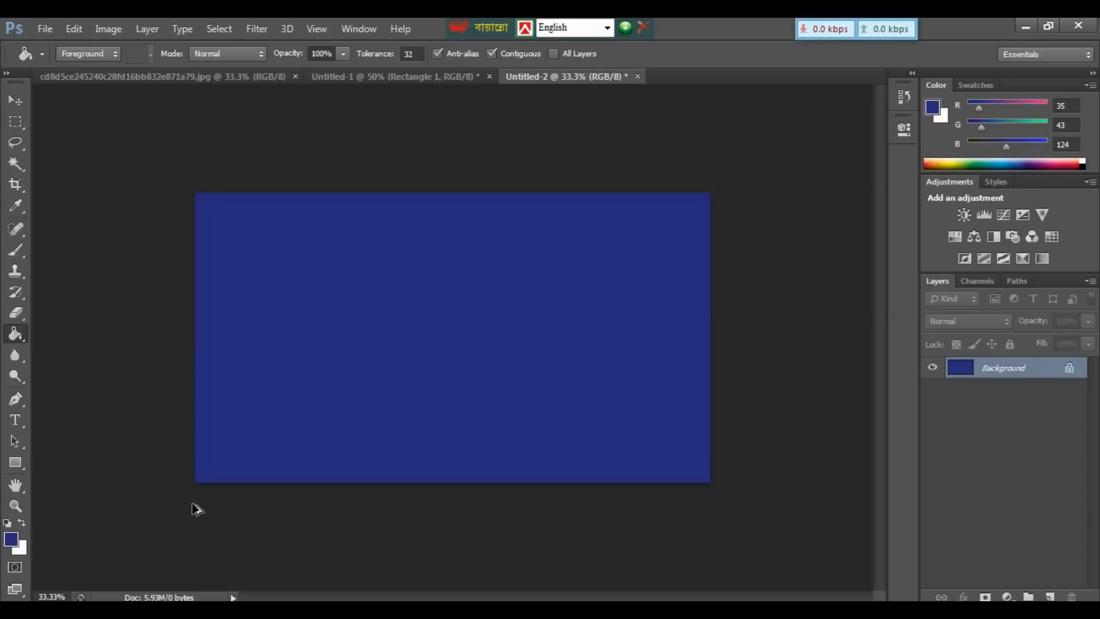
{"action": "key", "text": "ctrl+z"}
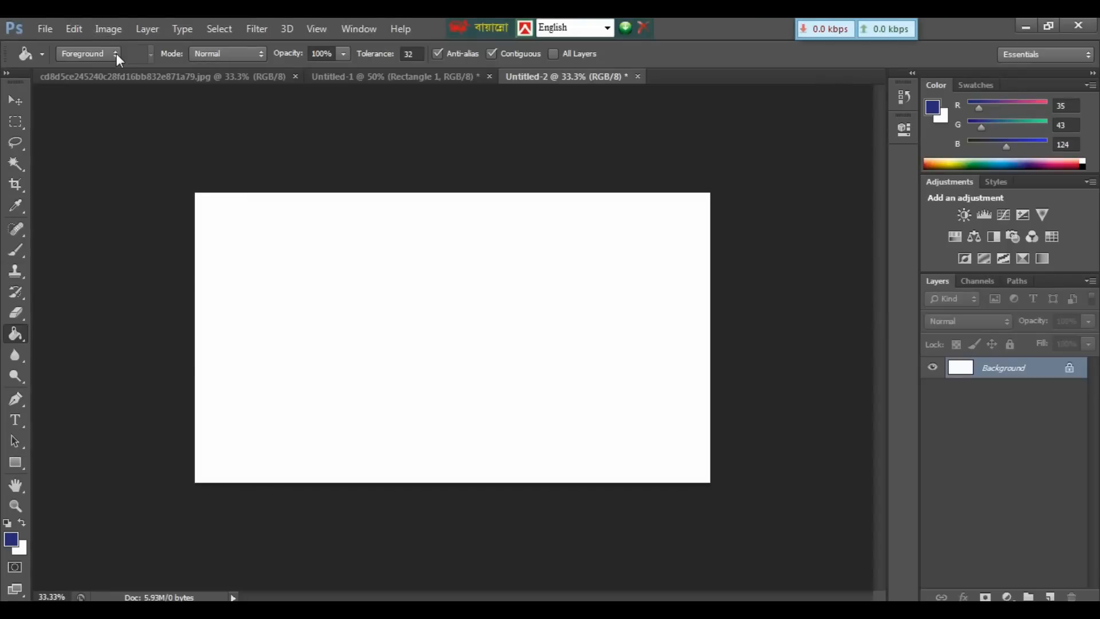
Set the Paint Bucket's fill source to Pattern, choose the custom multicolored stripe pattern, and fill the blank canvas with it
{"action": "left_click", "coordinate": [116, 53]}
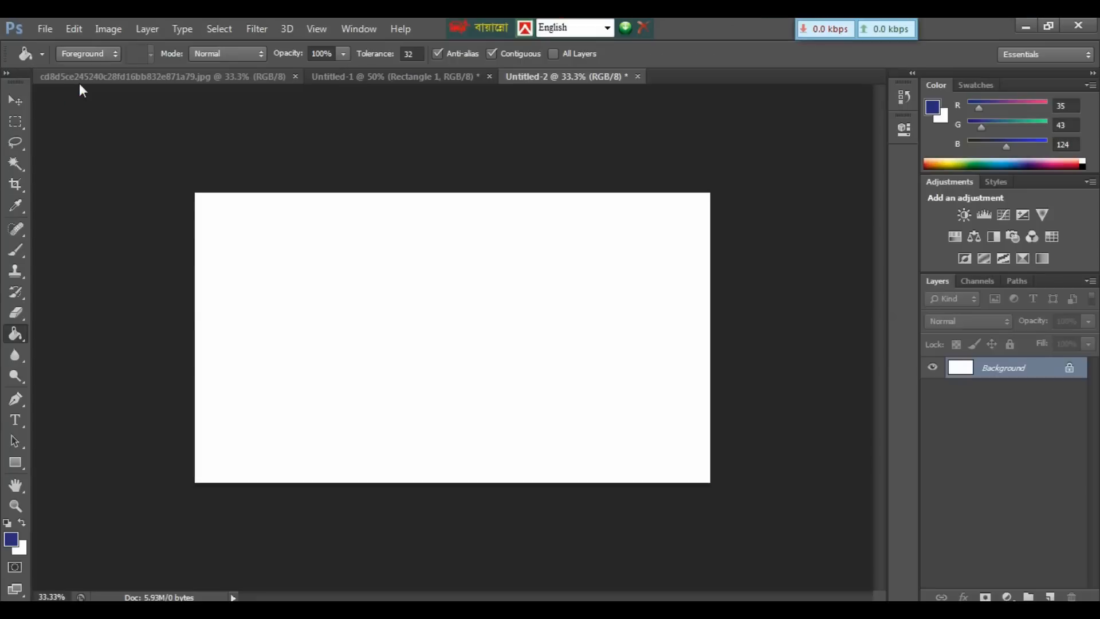
{"action": "left_click", "coordinate": [113, 56]}
{"action": "left_click", "coordinate": [103, 84]}
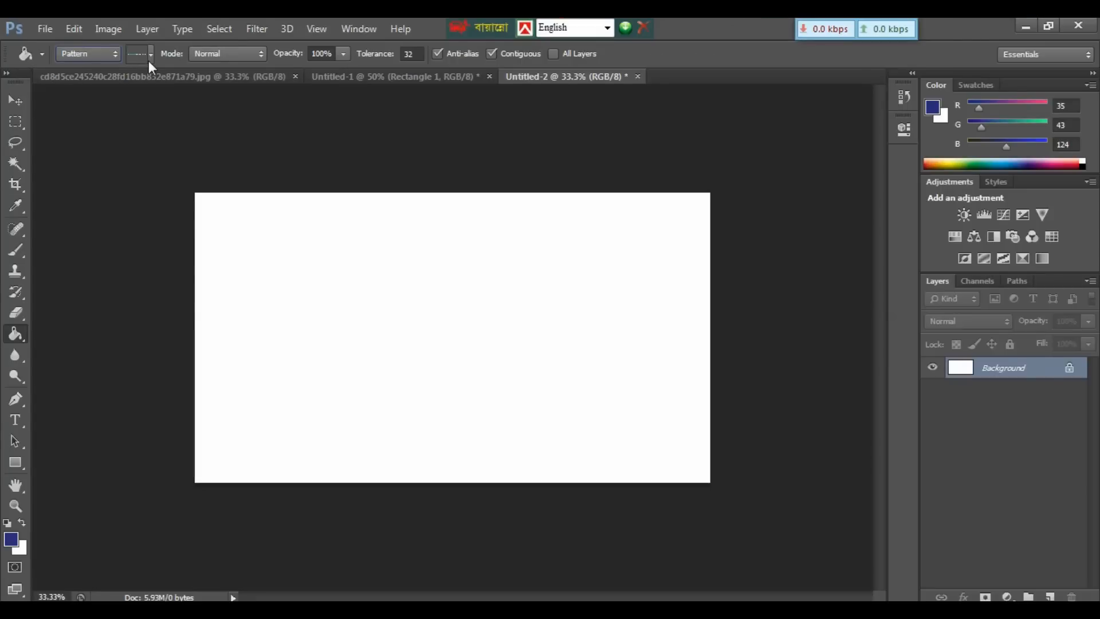
{"action": "left_click", "coordinate": [150, 57]}
{"action": "left_click", "coordinate": [112, 92]}
{"action": "left_click", "coordinate": [152, 54]}
{"action": "left_click", "coordinate": [190, 92]}
{"action": "left_click", "coordinate": [280, 268]}
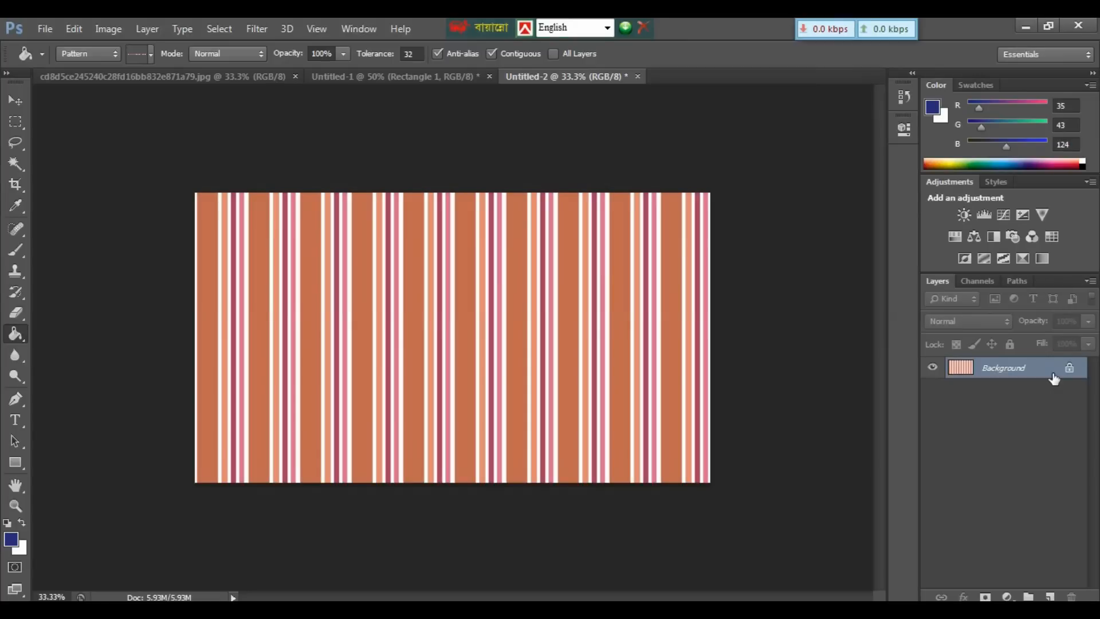
Duplicate the striped Background layer and rotate the copy 90° clockwise with Free Transform
{"action": "key", "text": "ctrl+j"}
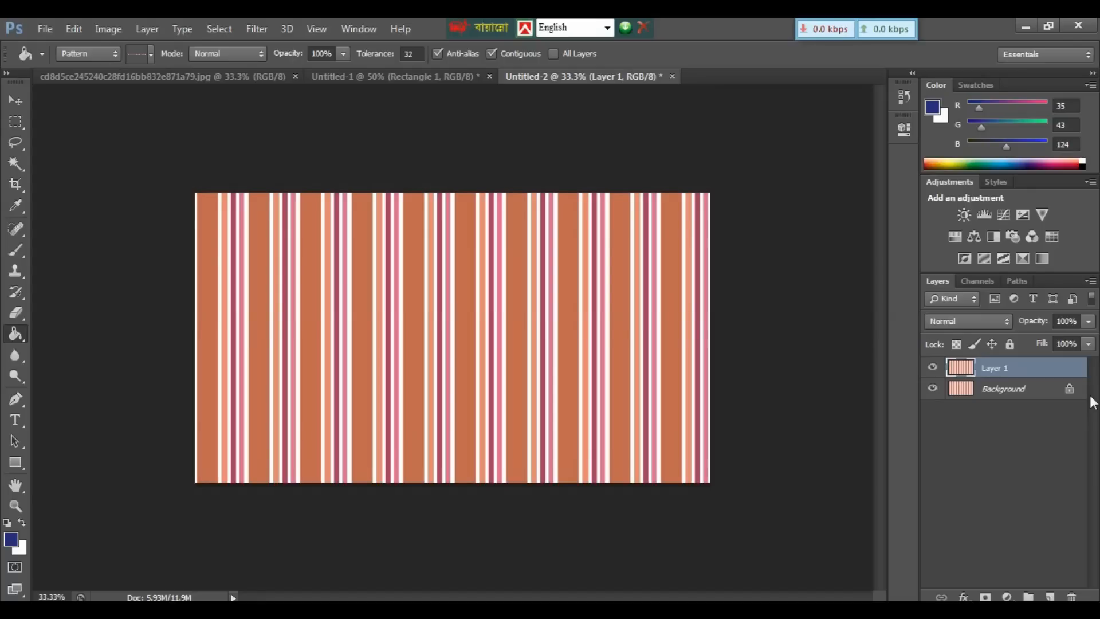
{"action": "key", "text": "ctrl+t"}
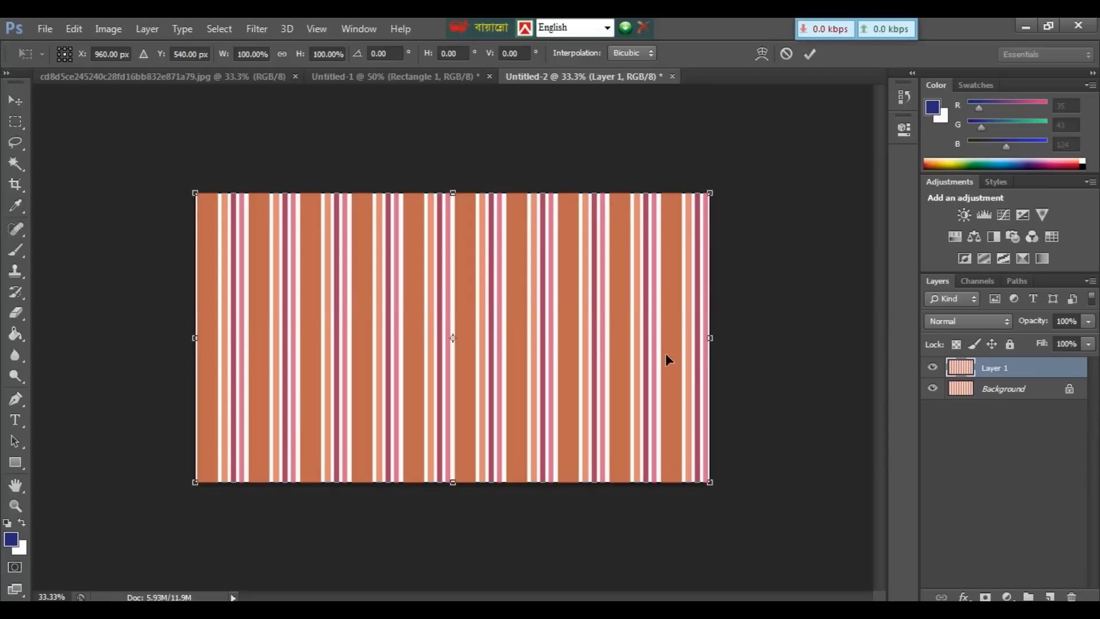
{"action": "right_click", "coordinate": [554, 326]}
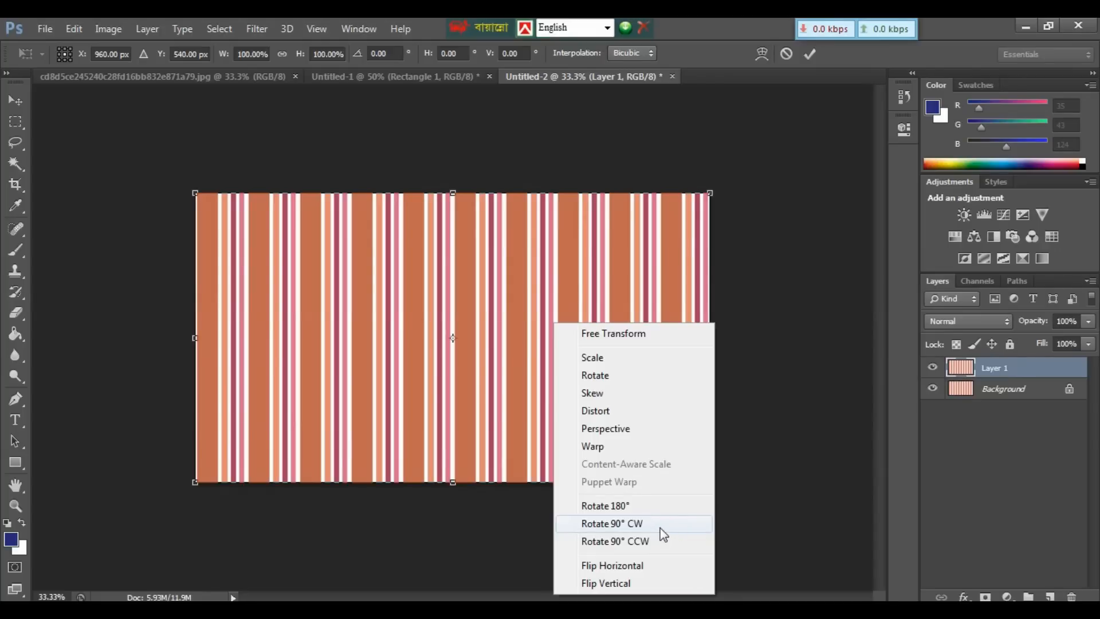
{"action": "left_click", "coordinate": [591, 510]}
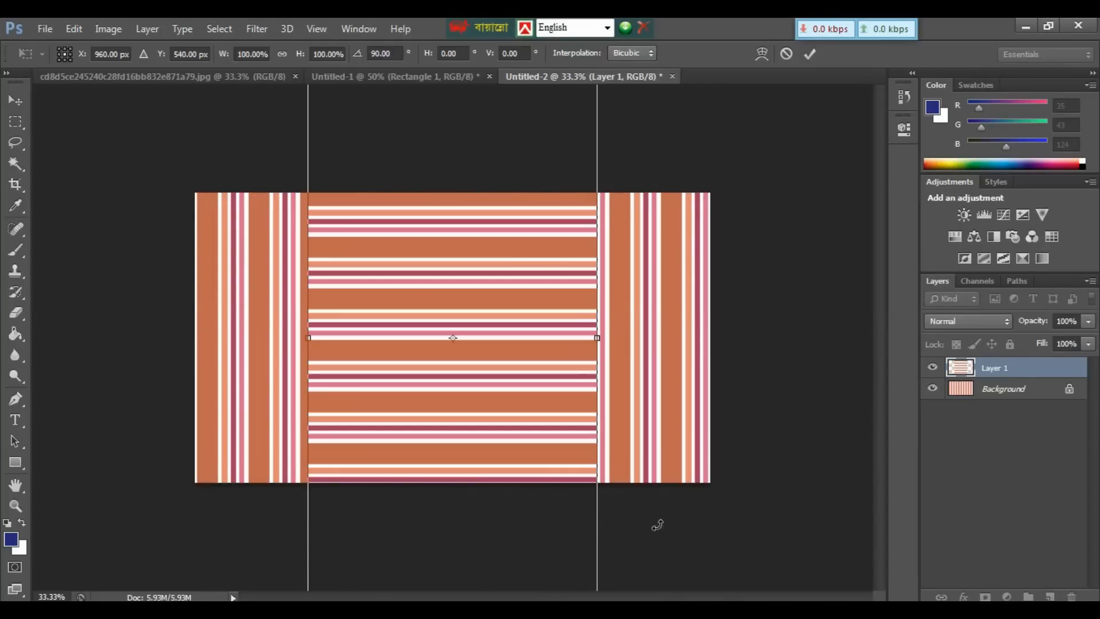
Stretch the rotated stripe layer sideways in both directions to cover the full canvas width, and apply the transform
{"action": "left_click_drag", "start_coordinate": [592, 332], "coordinate": [720, 335]}
{"action": "left_click_drag", "start_coordinate": [308, 338], "coordinate": [196, 349]}
{"action": "key", "text": "g"}
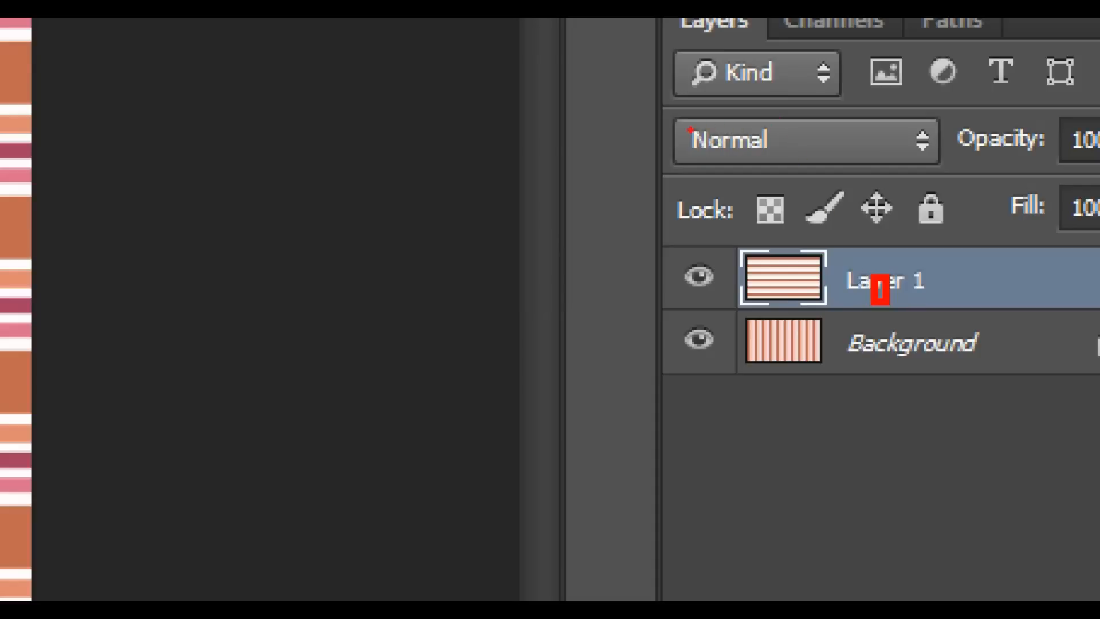
Set the horizontal stripe layer's blend mode to Multiply to form a plaid with the vertical stripes
{"action": "left_click", "coordinate": [685, 129]}
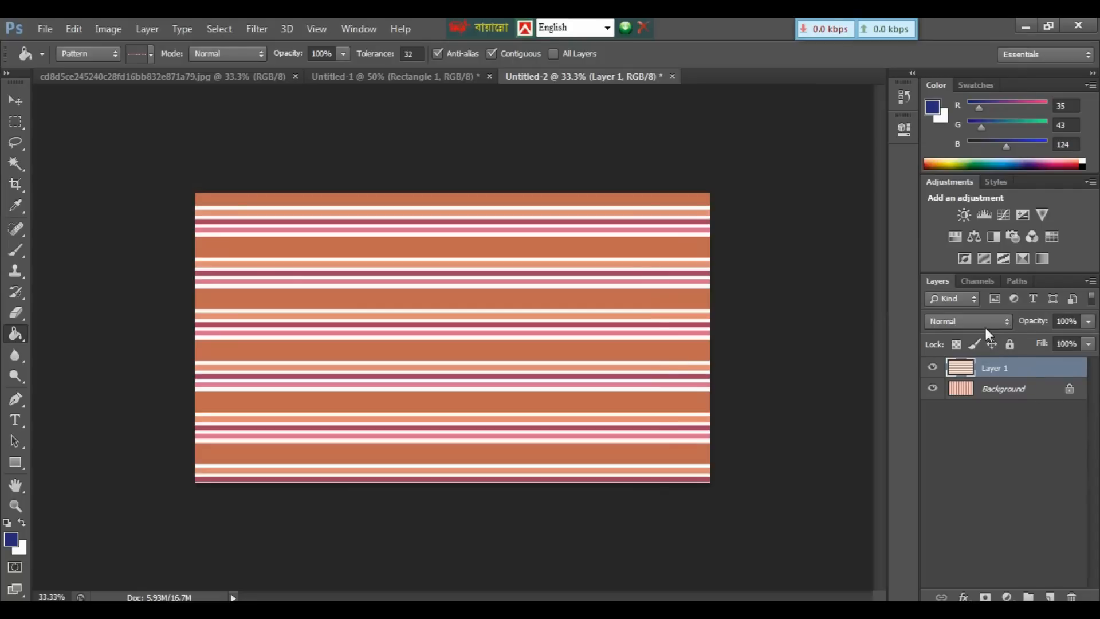
{"action": "left_click", "coordinate": [985, 326]}
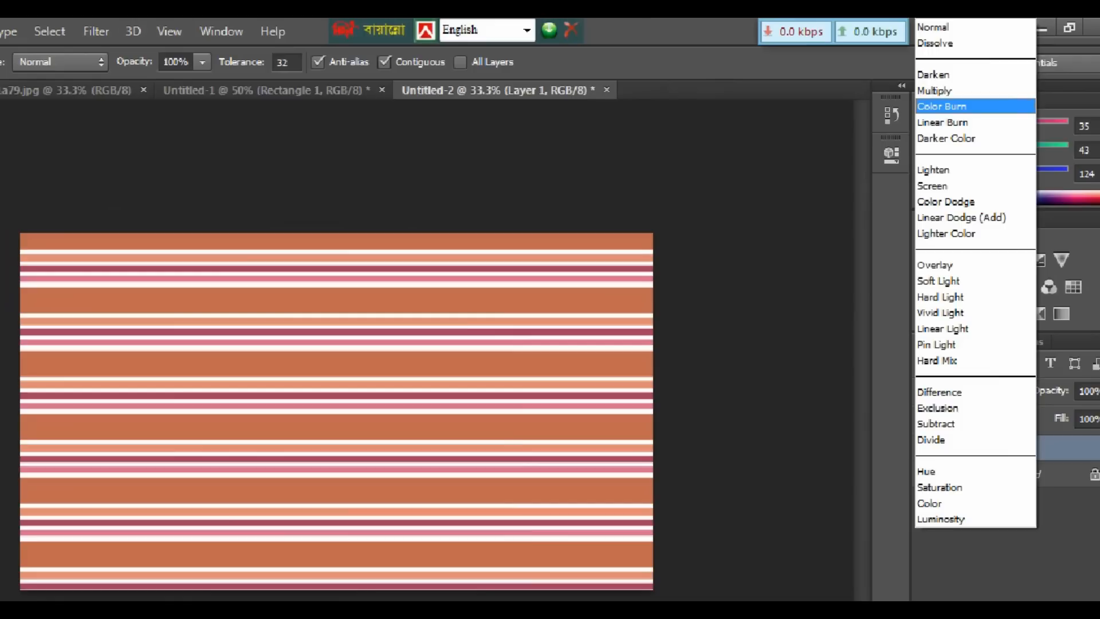
{"action": "key", "text": "Escape"}
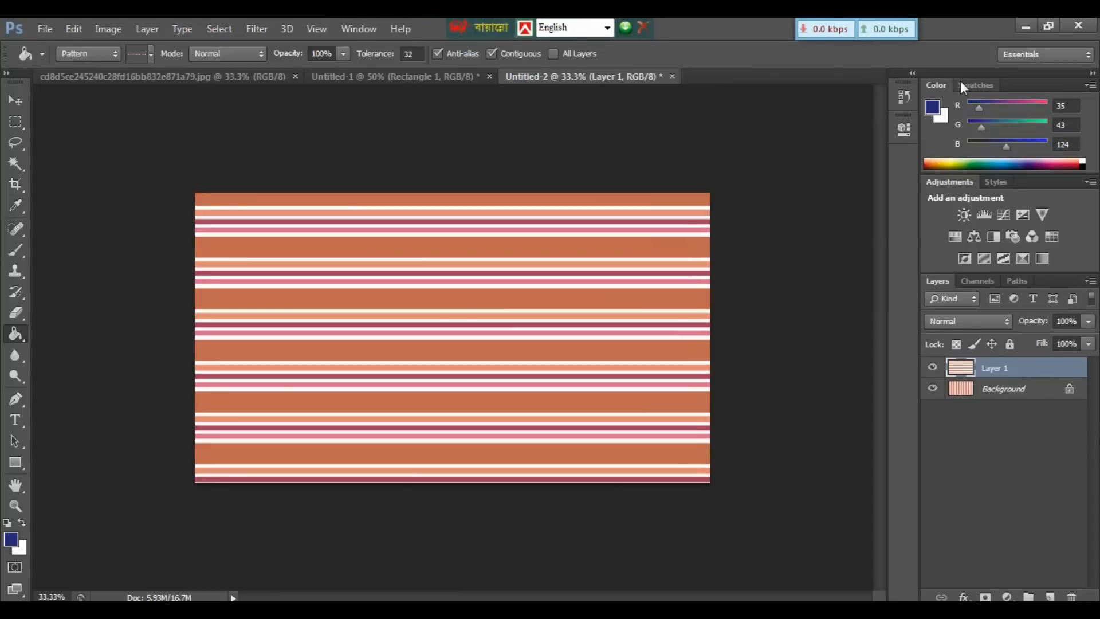
{"action": "left_click", "coordinate": [965, 324]}
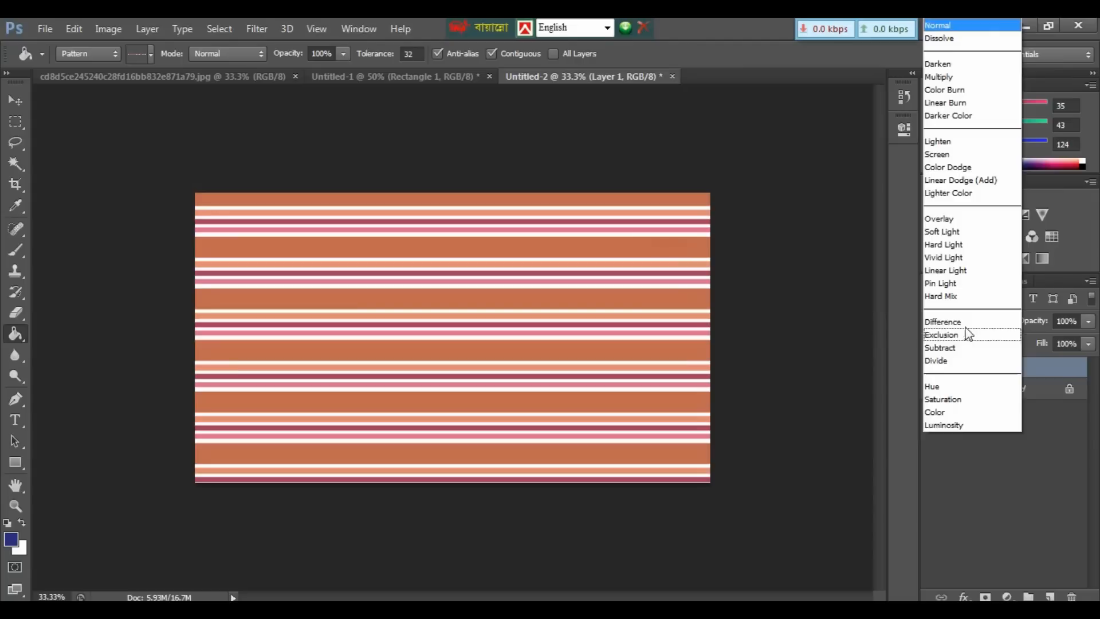
{"action": "left_click", "coordinate": [949, 77]}
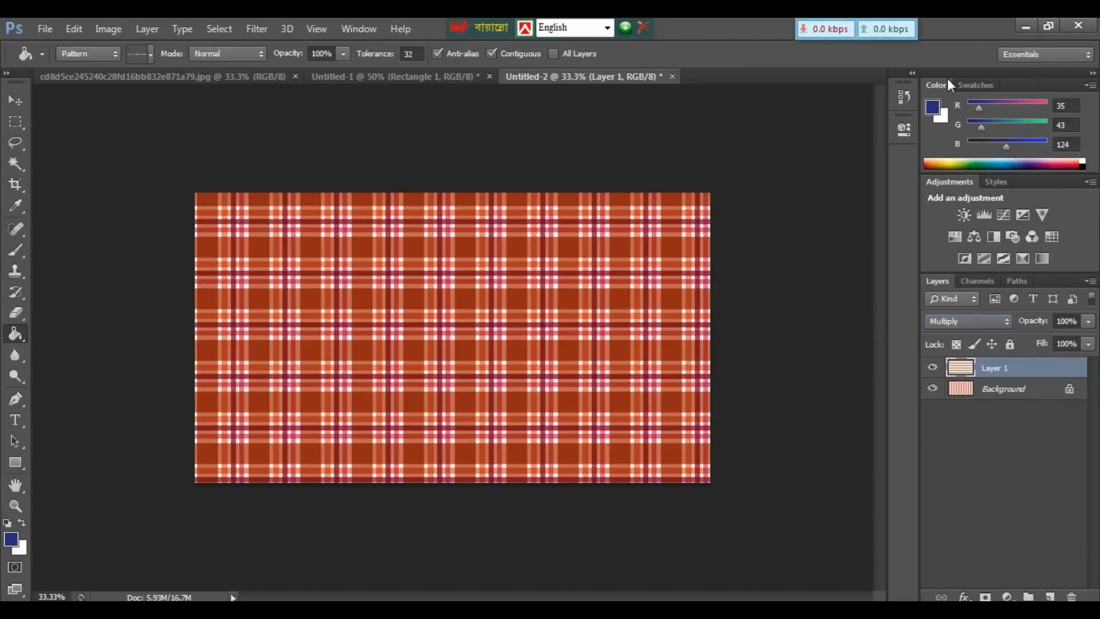
Merge the visible layers of the plaid document into a single Background layer
{"action": "key", "text": "ctrl+plus"}
{"action": "key", "text": "ctrl+plus"}
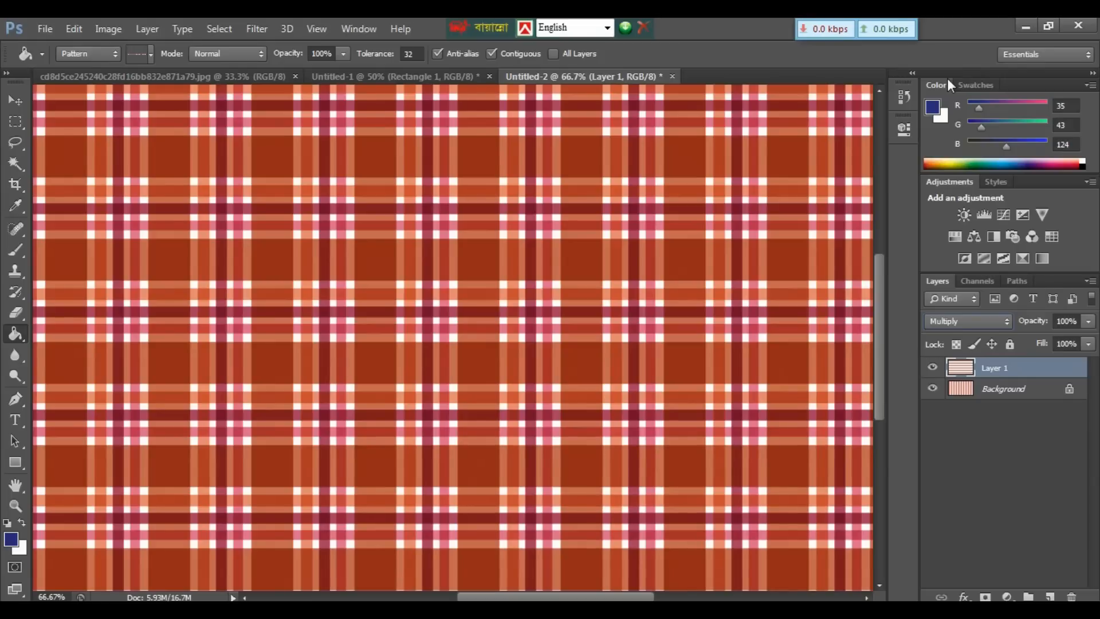
{"action": "key", "text": "ctrl+minus"}
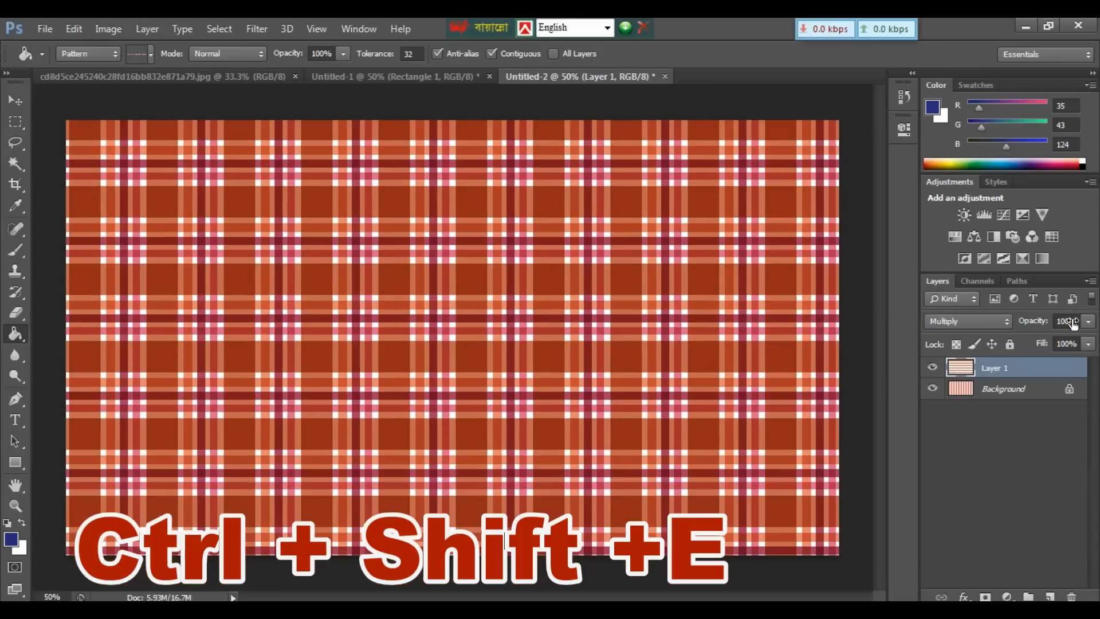
{"action": "key", "text": "ctrl+shift+e"}
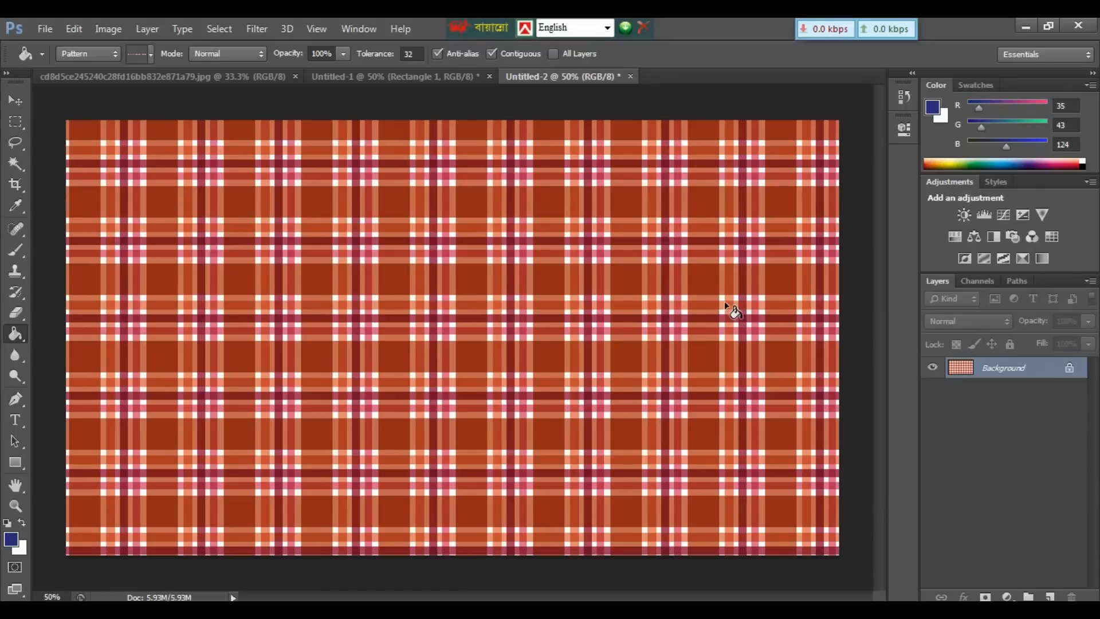
{"action": "key", "text": "v"}
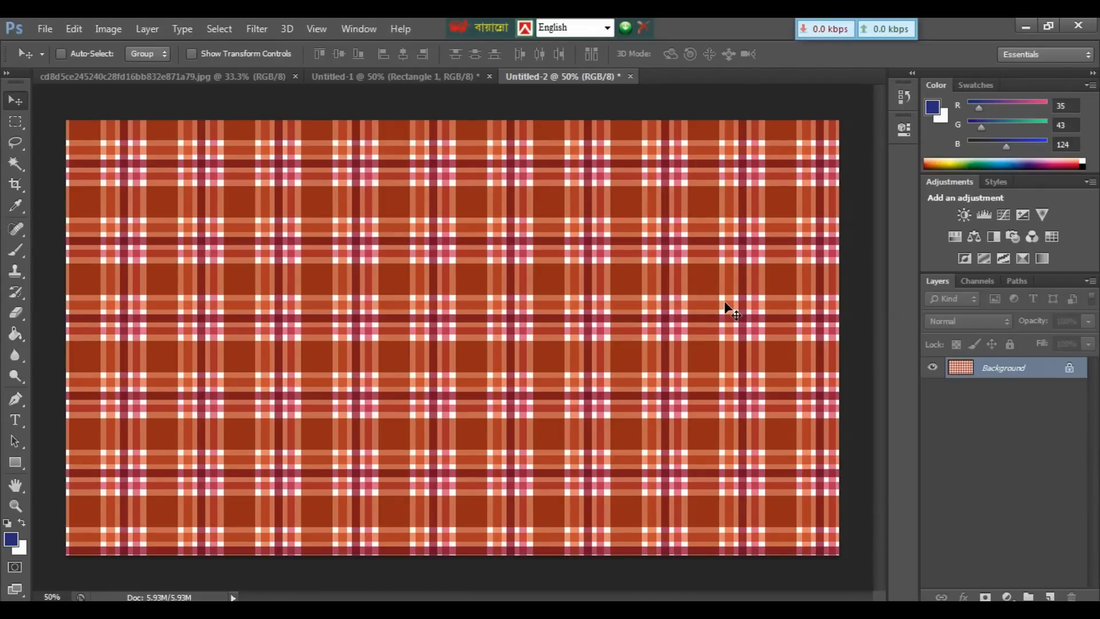
Switch to the blue shirt photo document and activate the Pen tool in Path mode for outlining the shirt
{"action": "left_click", "coordinate": [214, 76]}
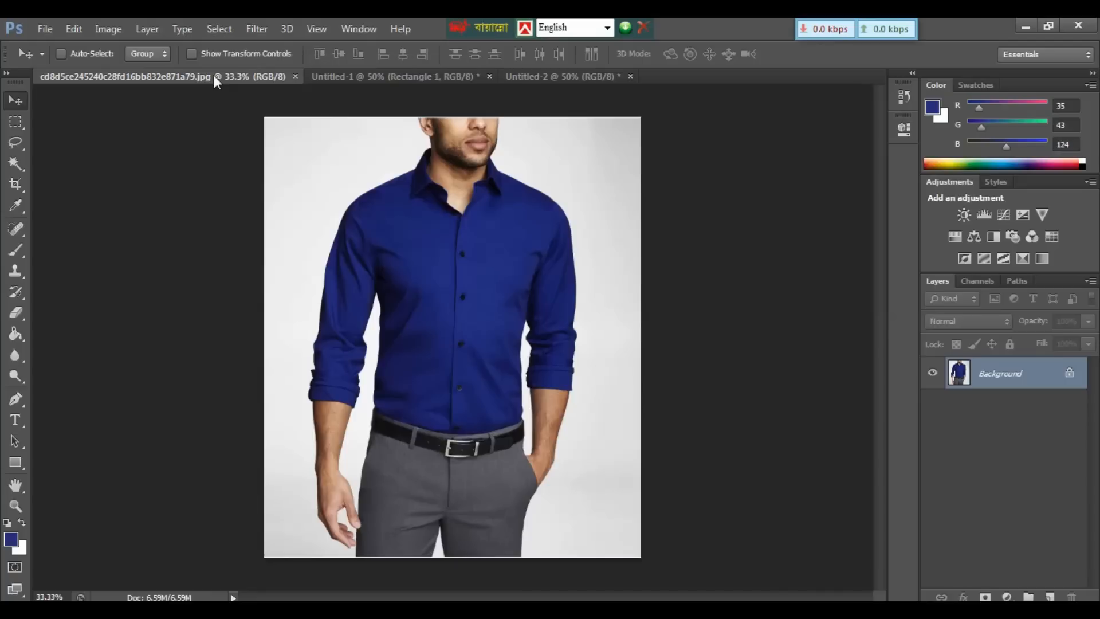
{"action": "key", "text": "ctrl+plus"}
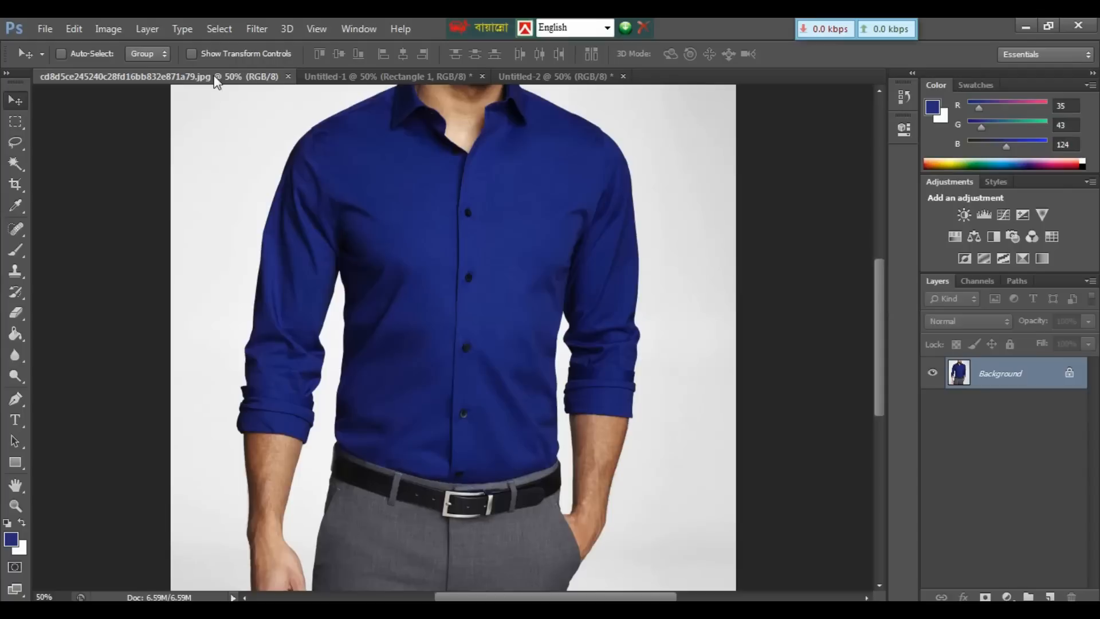
{"action": "key", "text": "ctrl+plus"}
{"action": "left_click_drag", "start_coordinate": [301, 191], "coordinate": [401, 278]}
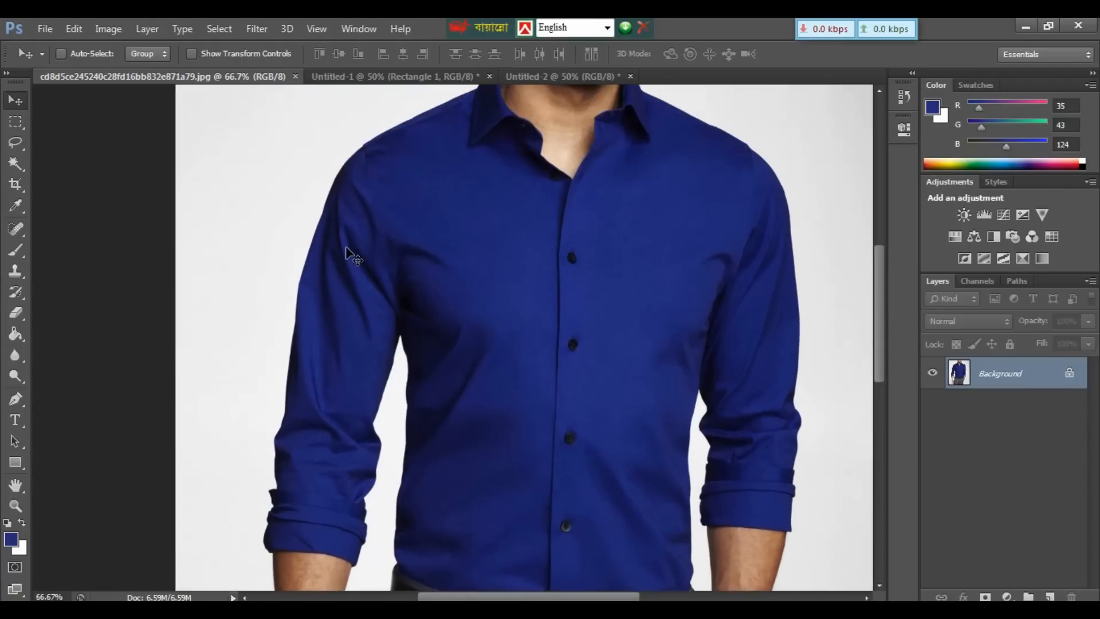
{"action": "key", "text": "ctrl+plus"}
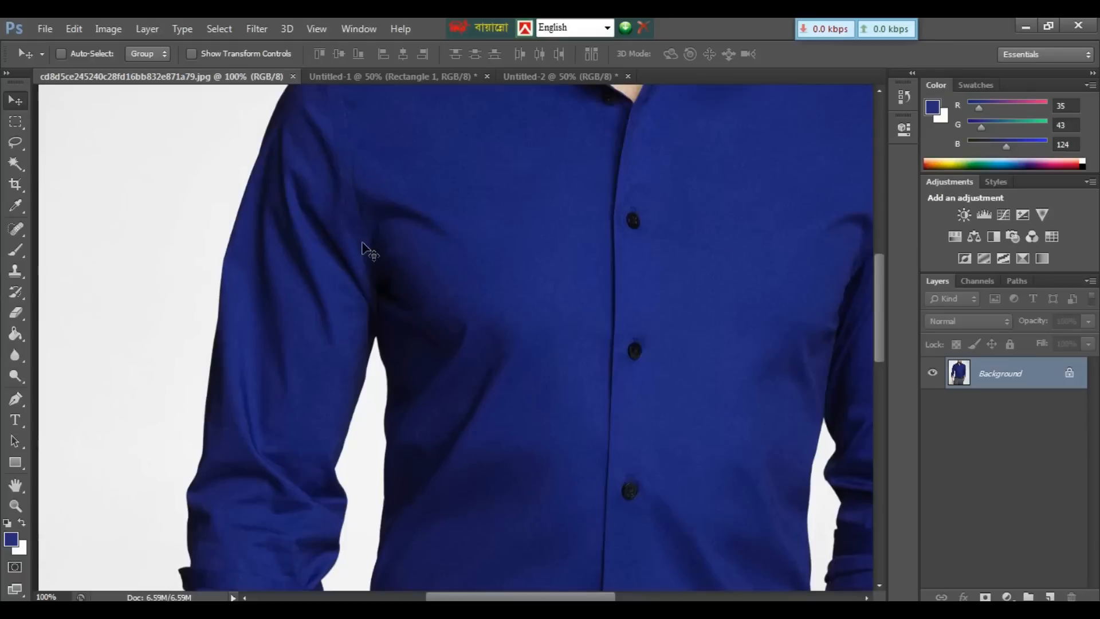
{"action": "left_click_drag", "start_coordinate": [363, 253], "coordinate": [369, 377]}
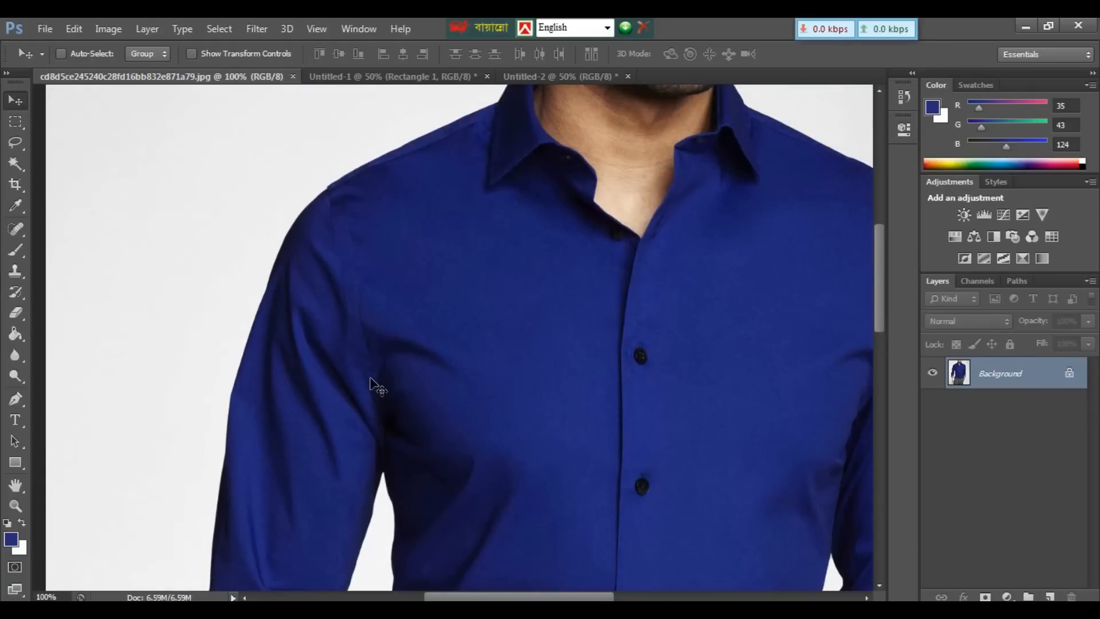
{"action": "key", "text": "p"}
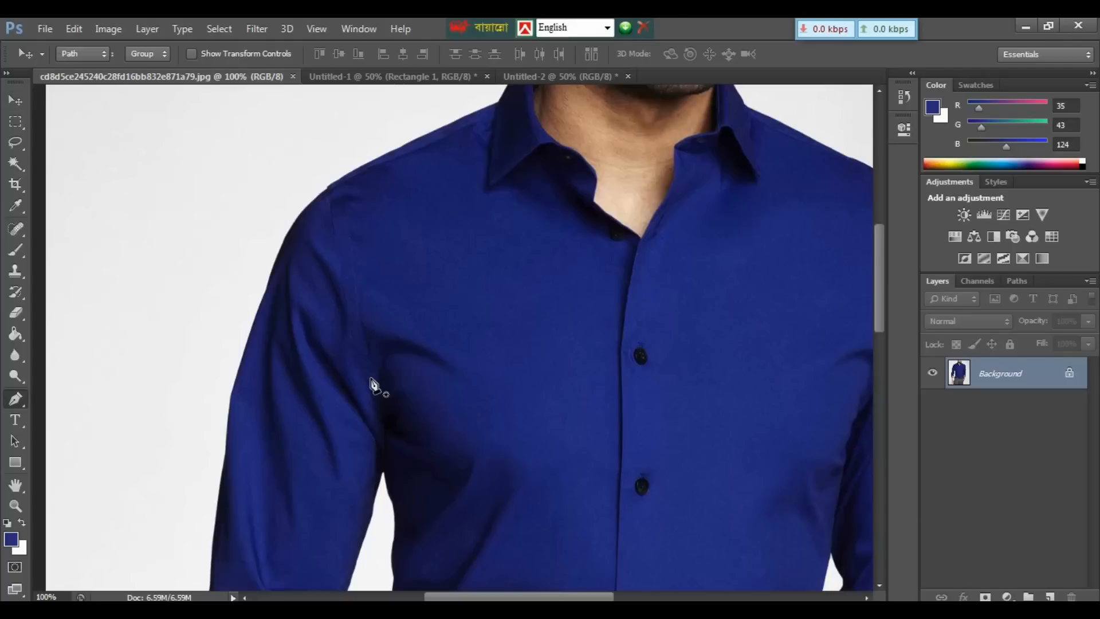
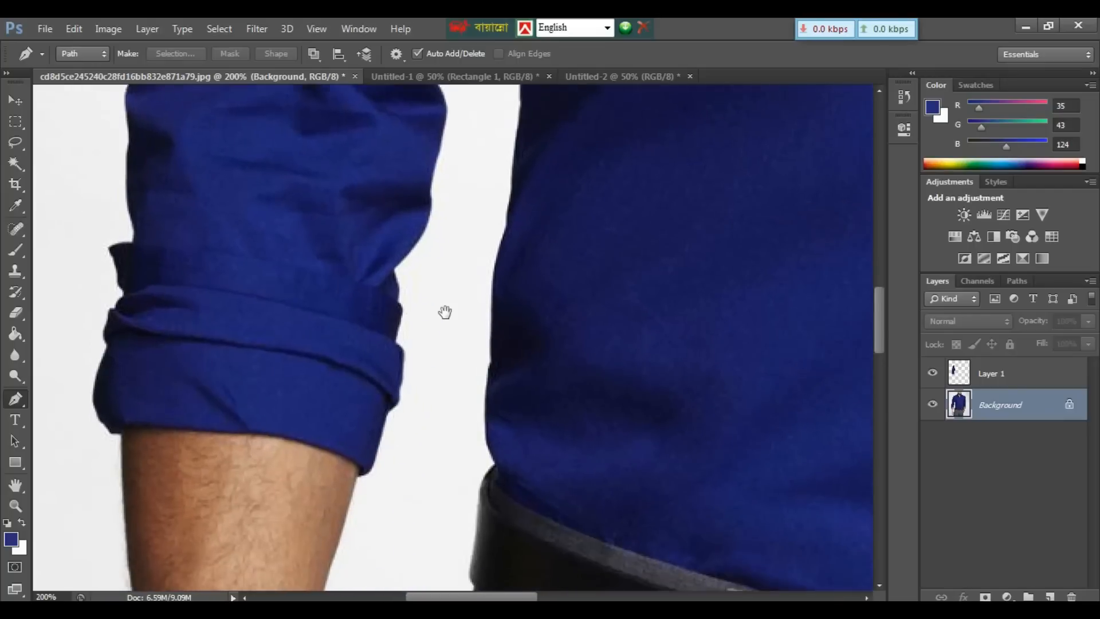
Trace a closed Pen path around the rolled-up cuff of the sleeve on the image's left side
{"action": "left_click", "coordinate": [124, 268]}
{"action": "left_click", "coordinate": [116, 247]}
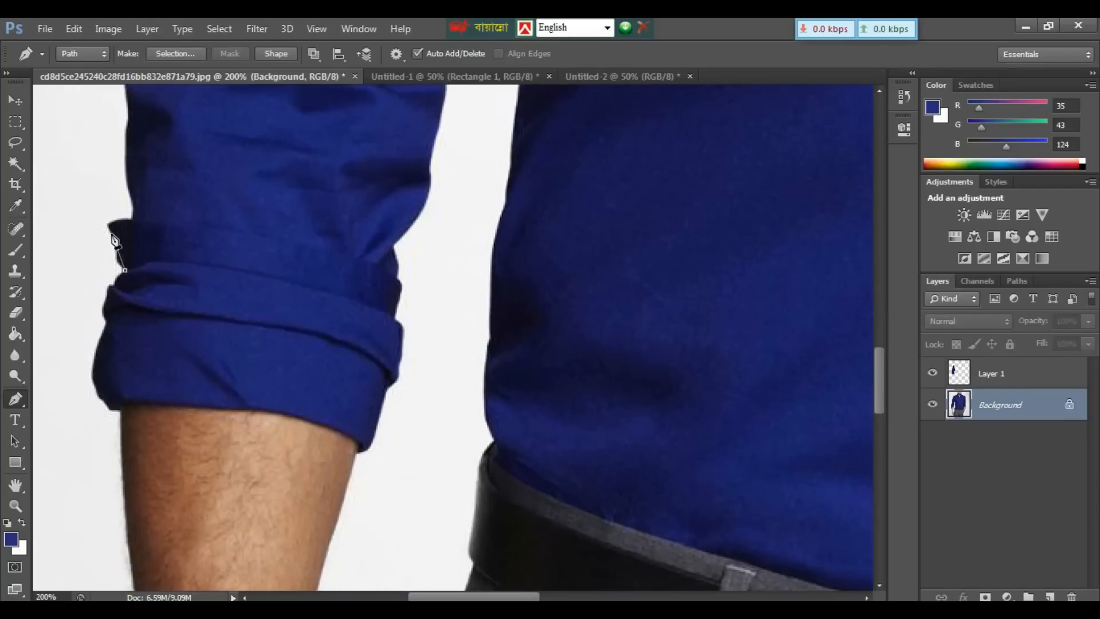
{"action": "left_click", "coordinate": [109, 227]}
{"action": "left_click_drag", "start_coordinate": [154, 220], "coordinate": [195, 231]}
{"action": "left_click_drag", "start_coordinate": [362, 261], "coordinate": [401, 278]}
{"action": "left_click", "coordinate": [404, 281]}
{"action": "left_click", "coordinate": [395, 310]}
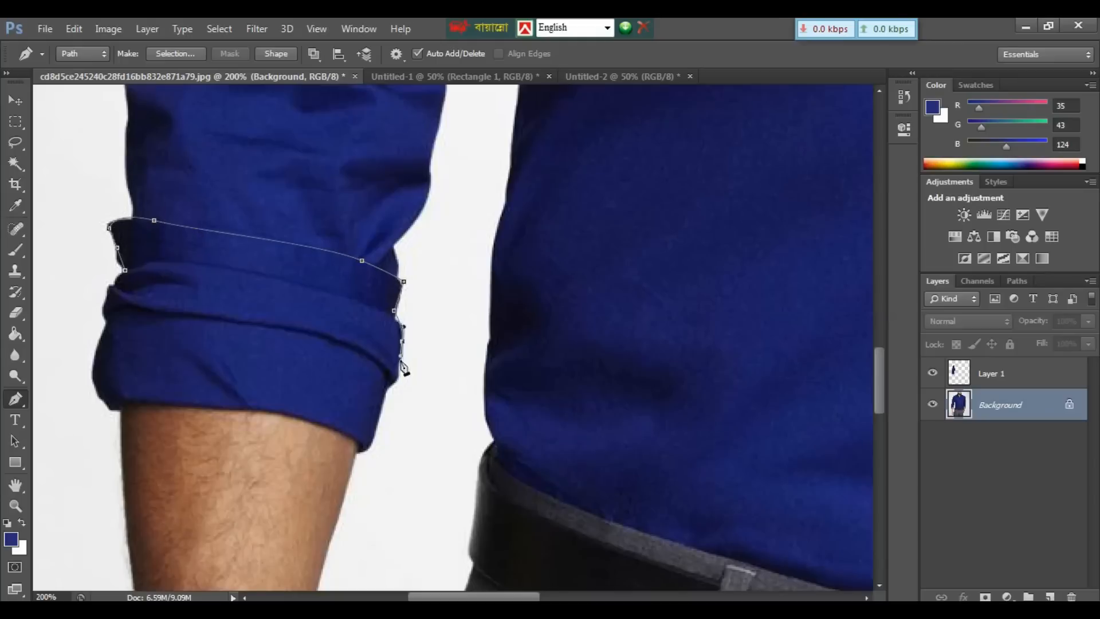
{"action": "left_click", "coordinate": [403, 340]}
{"action": "left_click", "coordinate": [390, 386]}
{"action": "left_click", "coordinate": [362, 452]}
{"action": "left_click_drag", "start_coordinate": [278, 415], "coordinate": [195, 409]}
{"action": "left_click", "coordinate": [156, 406]}
{"action": "left_click", "coordinate": [116, 409]}
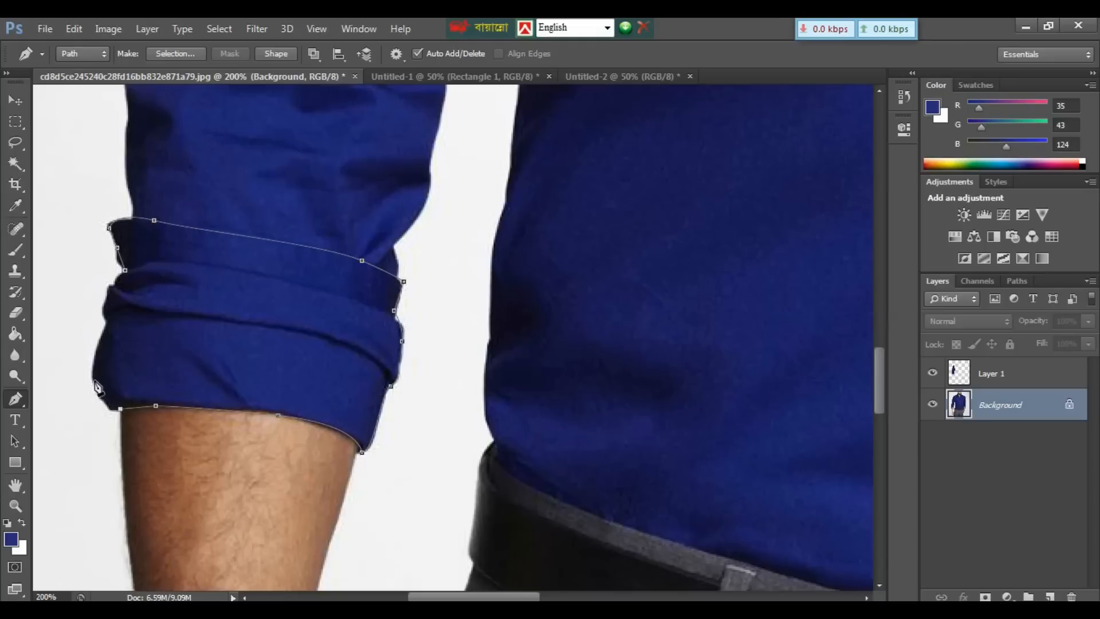
{"action": "left_click_drag", "start_coordinate": [94, 382], "coordinate": [95, 367]}
{"action": "left_click", "coordinate": [105, 321]}
{"action": "left_click", "coordinate": [103, 303]}
{"action": "left_click", "coordinate": [109, 285]}
{"action": "left_click", "coordinate": [125, 270]}
Convert the cuff path to a selection, copy it to a new layer, and make the Background layer active again
{"action": "key", "text": "ctrl+minus"}
{"action": "key", "text": "ctrl+minus"}
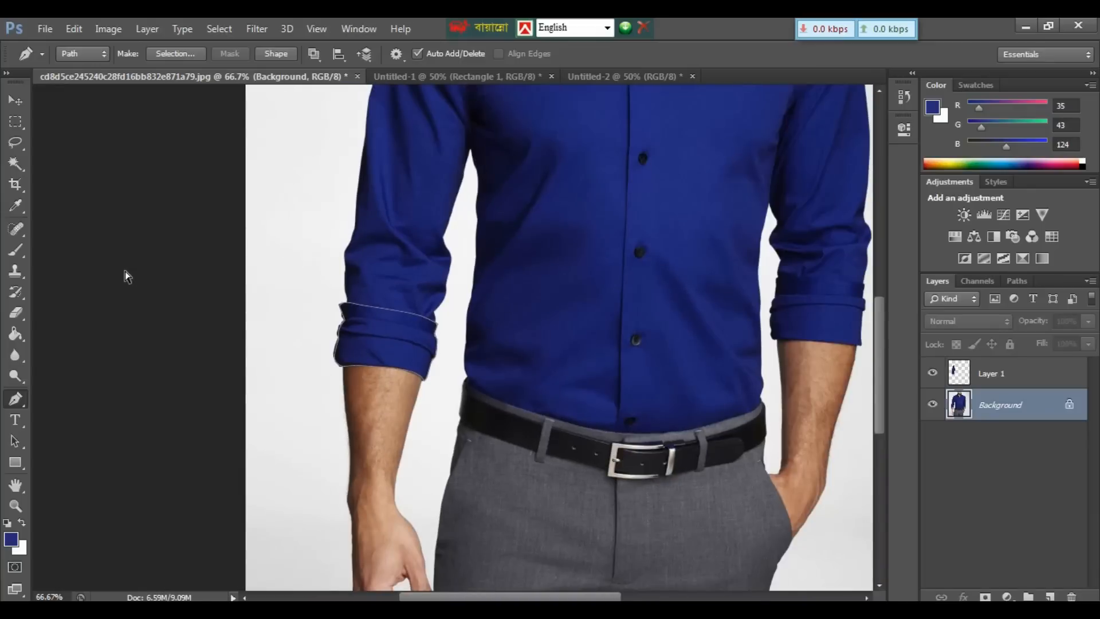
{"action": "key", "text": "ctrl+Return"}
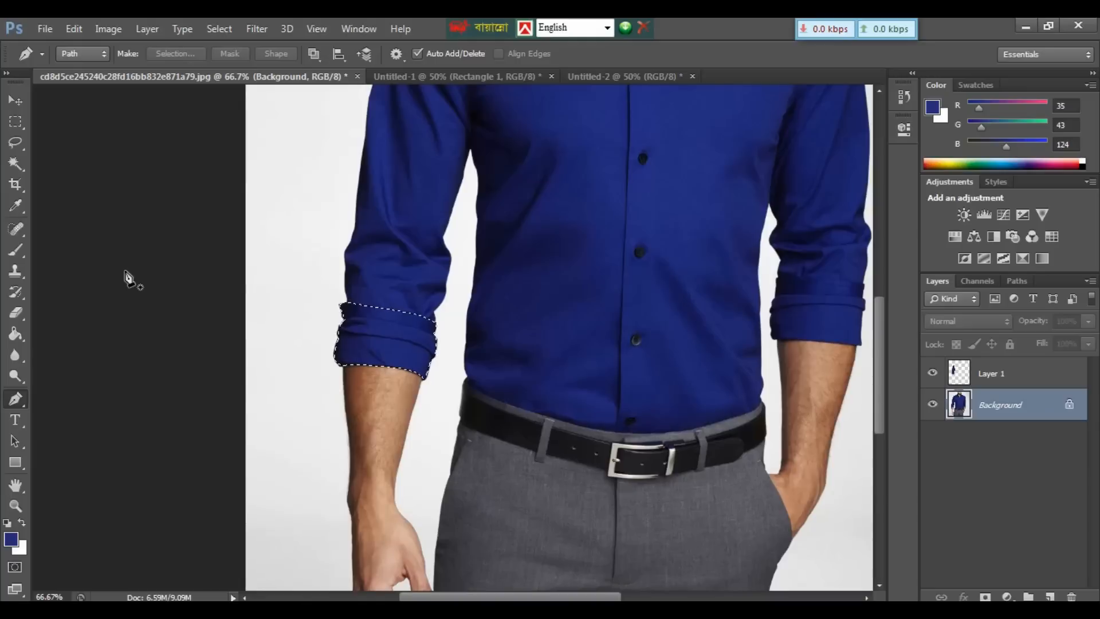
{"action": "key", "text": "ctrl+j"}
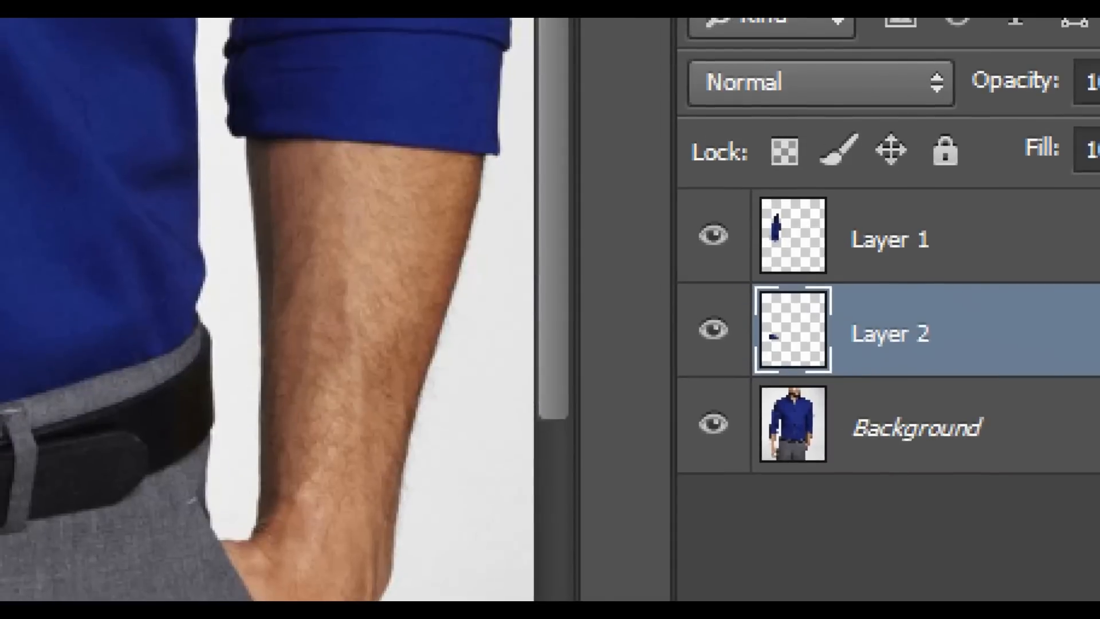
{"action": "left_click", "coordinate": [1001, 435]}
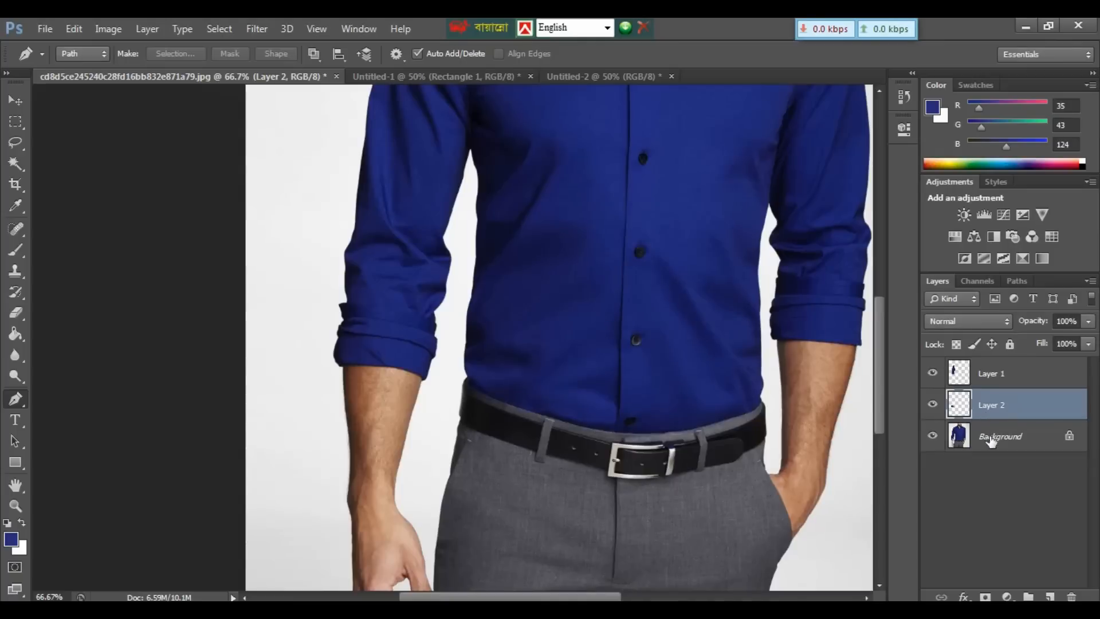
{"action": "left_click", "coordinate": [964, 438]}
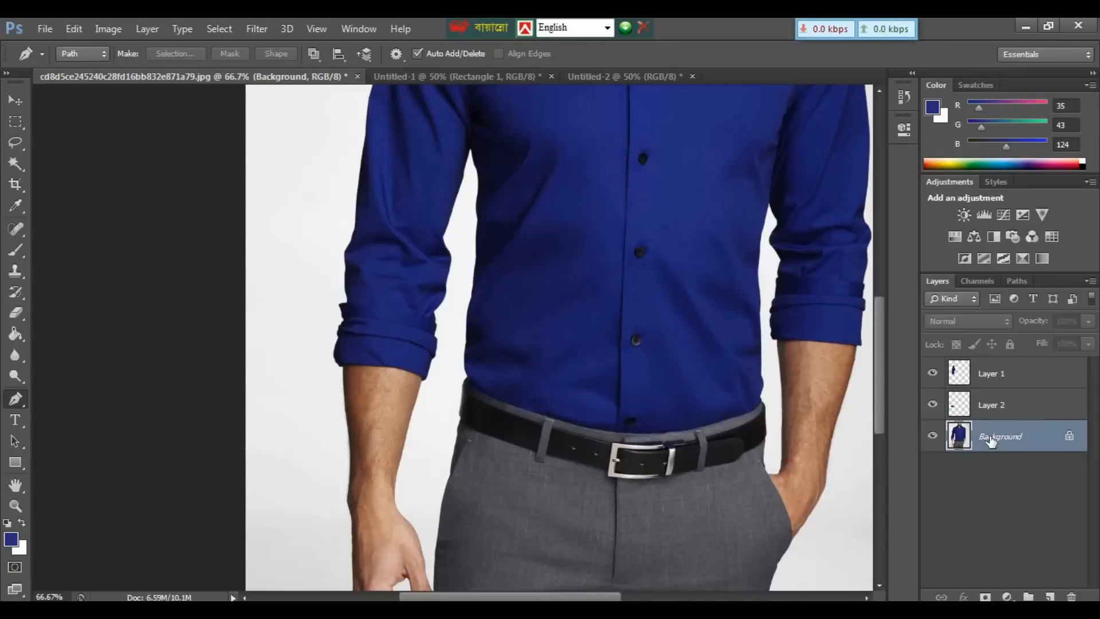
Start a Pen path at the armpit of the sleeve on the image's left side and trace the armhole seam up to the shoulder
{"action": "left_click_drag", "start_coordinate": [540, 283], "coordinate": [507, 432]}
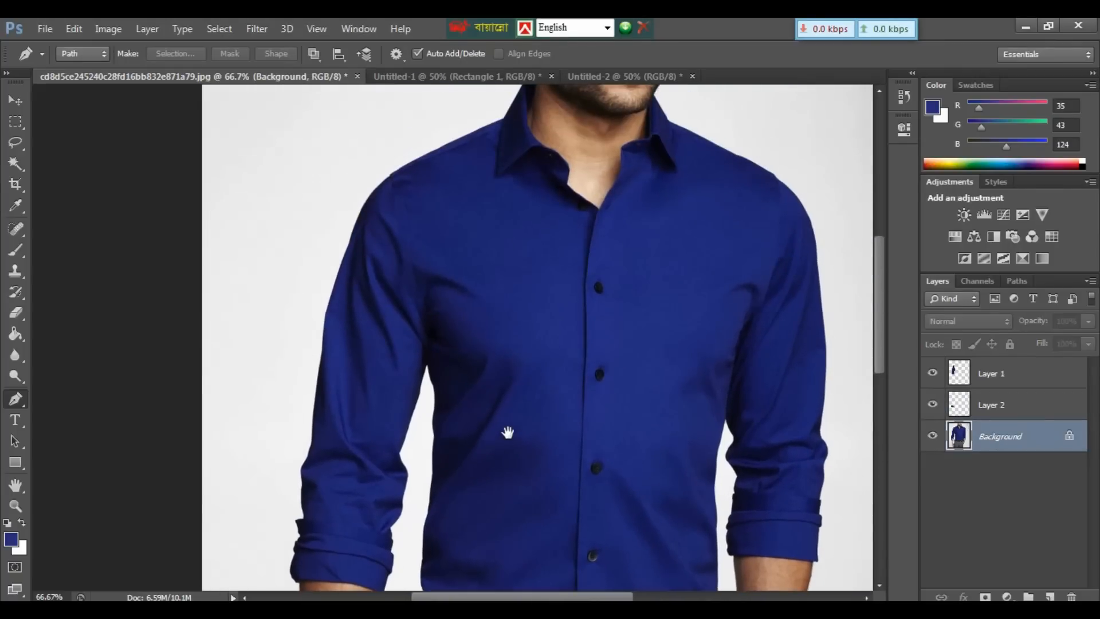
{"action": "key", "text": "ctrl+plus"}
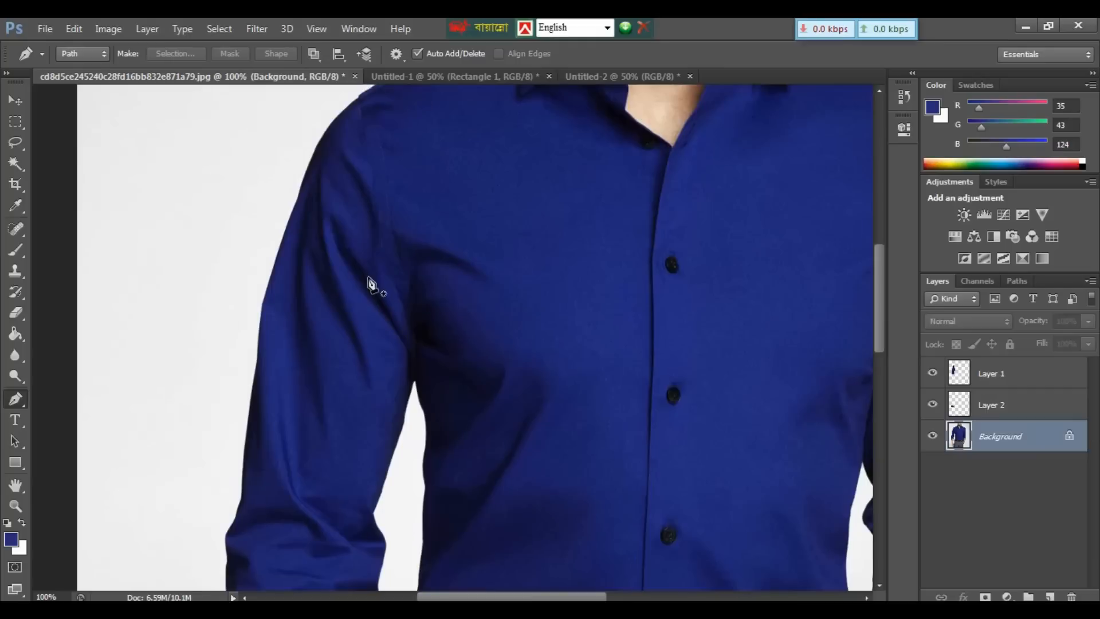
{"action": "left_click", "coordinate": [416, 378]}
{"action": "left_click", "coordinate": [416, 333]}
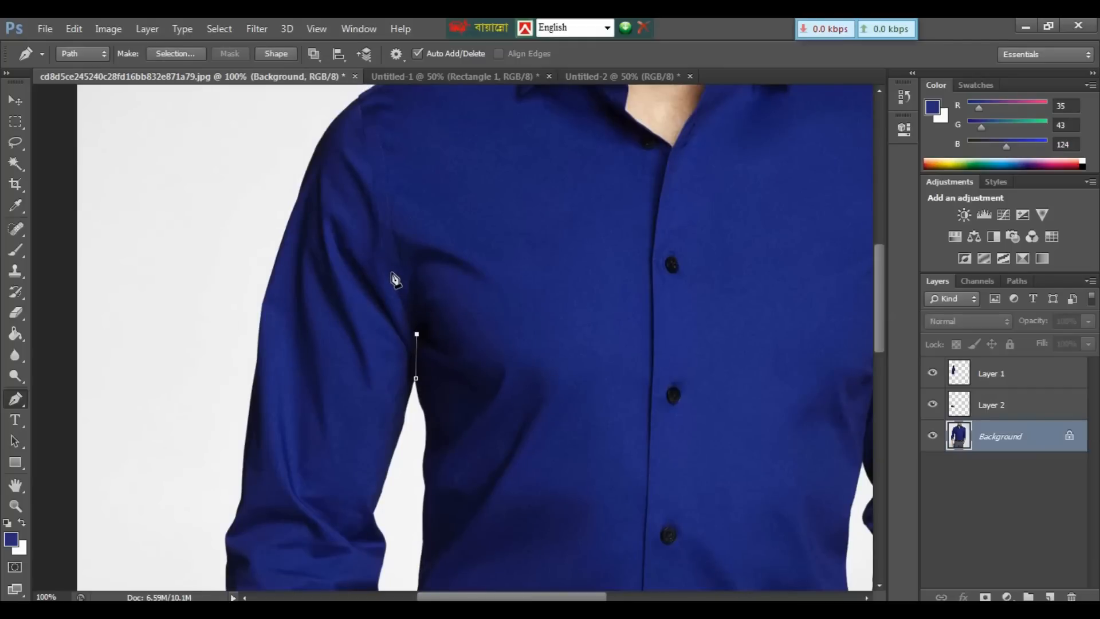
{"action": "left_click_drag", "start_coordinate": [391, 273], "coordinate": [388, 263]}
{"action": "left_click_drag", "start_coordinate": [368, 155], "coordinate": [367, 144]}
{"action": "left_click", "coordinate": [361, 99]}
{"action": "left_click_drag", "start_coordinate": [365, 103], "coordinate": [337, 225]}
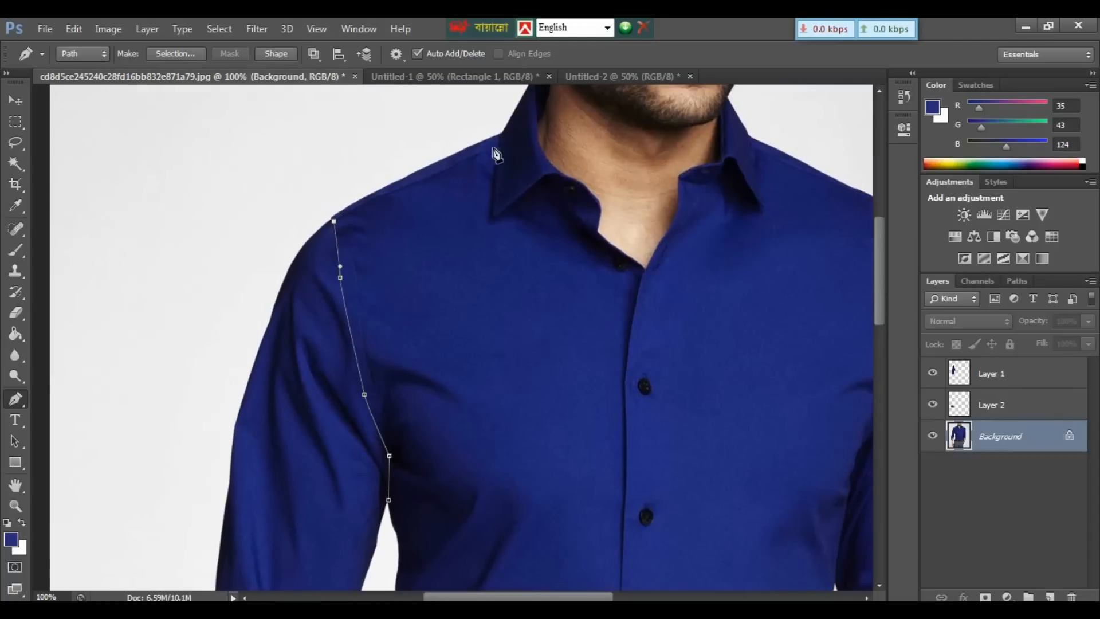
Continue the path along the shoulder, around the collar's lower edge and down the neck opening to the front placket
{"action": "left_click", "coordinate": [484, 154]}
{"action": "left_click", "coordinate": [499, 156]}
{"action": "left_click", "coordinate": [494, 215]}
{"action": "left_click", "coordinate": [539, 183]}
{"action": "left_click", "coordinate": [591, 203]}
{"action": "left_click", "coordinate": [598, 204]}
{"action": "left_click", "coordinate": [598, 231]}
{"action": "left_click", "coordinate": [644, 269]}
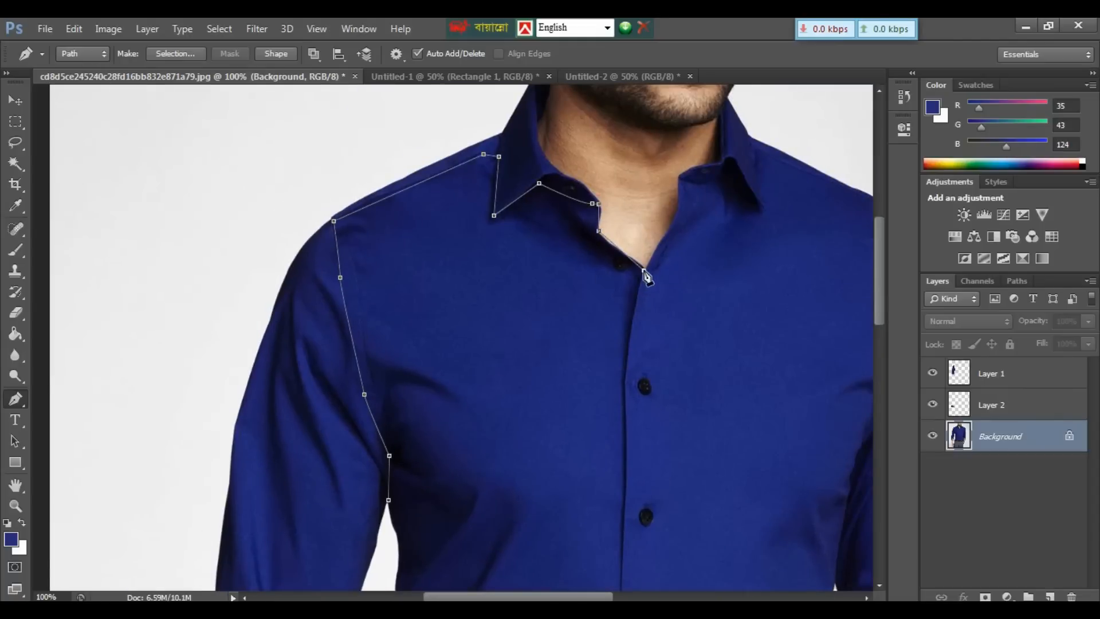
Extend the path down the button placket edge to the shirt hem and along the belt line toward the side
{"action": "left_click", "coordinate": [624, 375]}
{"action": "left_click_drag", "start_coordinate": [643, 410], "coordinate": [651, 286]}
{"action": "left_click", "coordinate": [636, 357]}
{"action": "left_click_drag", "start_coordinate": [637, 518], "coordinate": [637, 245]}
{"action": "left_click", "coordinate": [628, 257]}
{"action": "left_click", "coordinate": [619, 484]}
{"action": "left_click", "coordinate": [613, 530]}
{"action": "left_click_drag", "start_coordinate": [433, 483], "coordinate": [340, 444]}
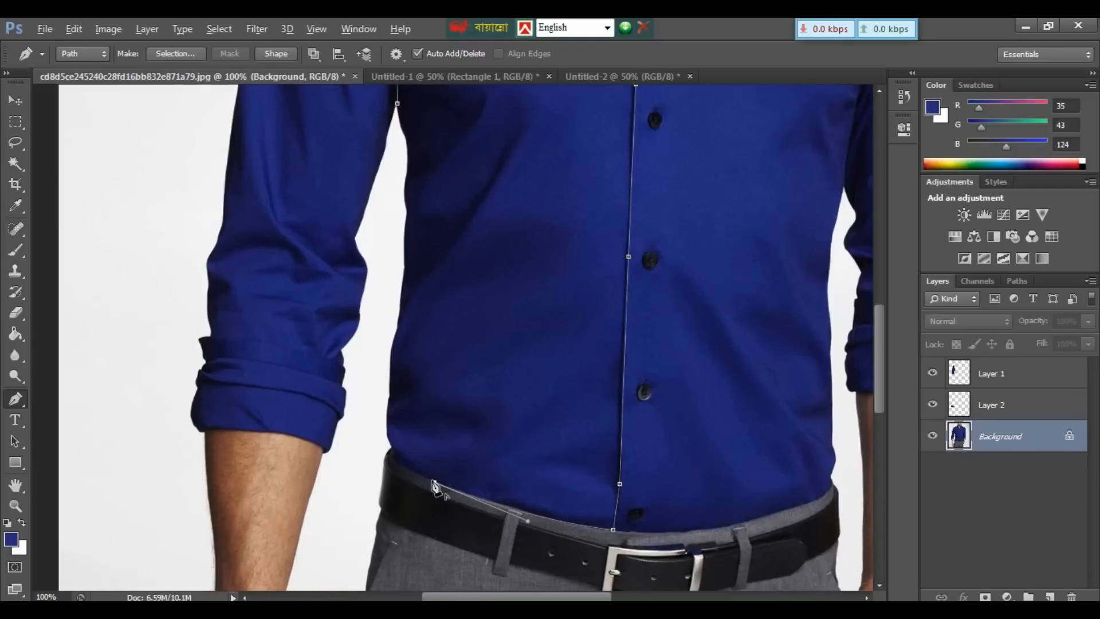
Trace the shirt's side edge from the belt up to the armpit and close the front panel path
{"action": "left_click", "coordinate": [391, 450]}
{"action": "left_click_drag", "start_coordinate": [388, 408], "coordinate": [393, 376]}
{"action": "left_click_drag", "start_coordinate": [393, 338], "coordinate": [400, 305]}
{"action": "left_click", "coordinate": [404, 252]}
{"action": "left_click", "coordinate": [407, 205]}
{"action": "left_click", "coordinate": [408, 150]}
{"action": "left_click", "coordinate": [397, 104]}
Convert the front panel path to a selection and copy it to a new layer
{"action": "key", "text": "ctrl+0"}
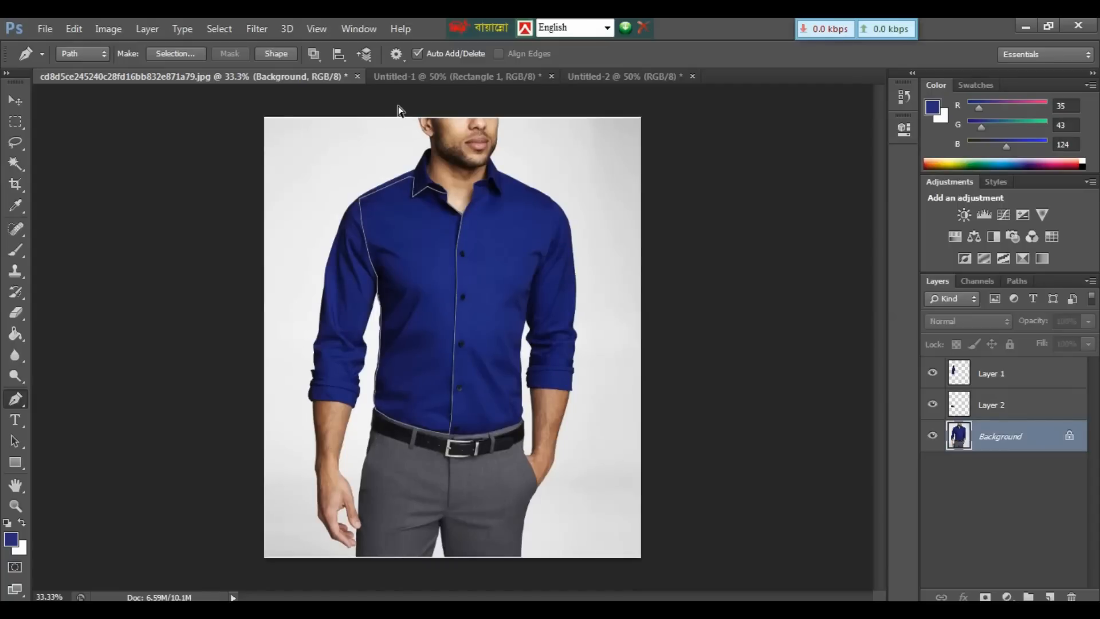
{"action": "key", "text": "ctrl+Return"}
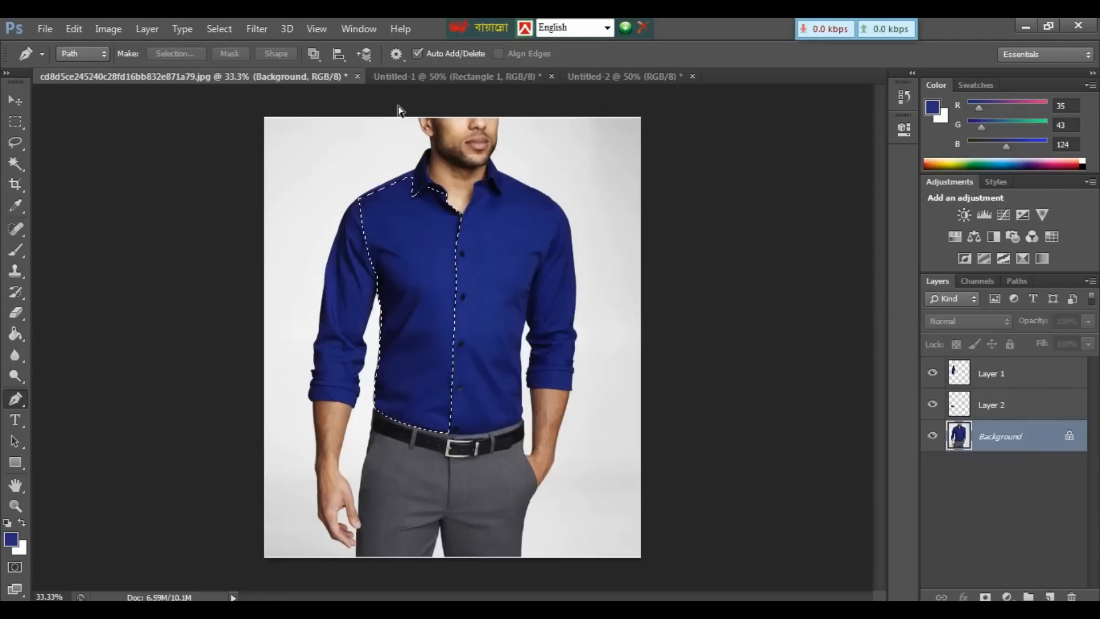
{"action": "key", "text": "ctrl+j"}
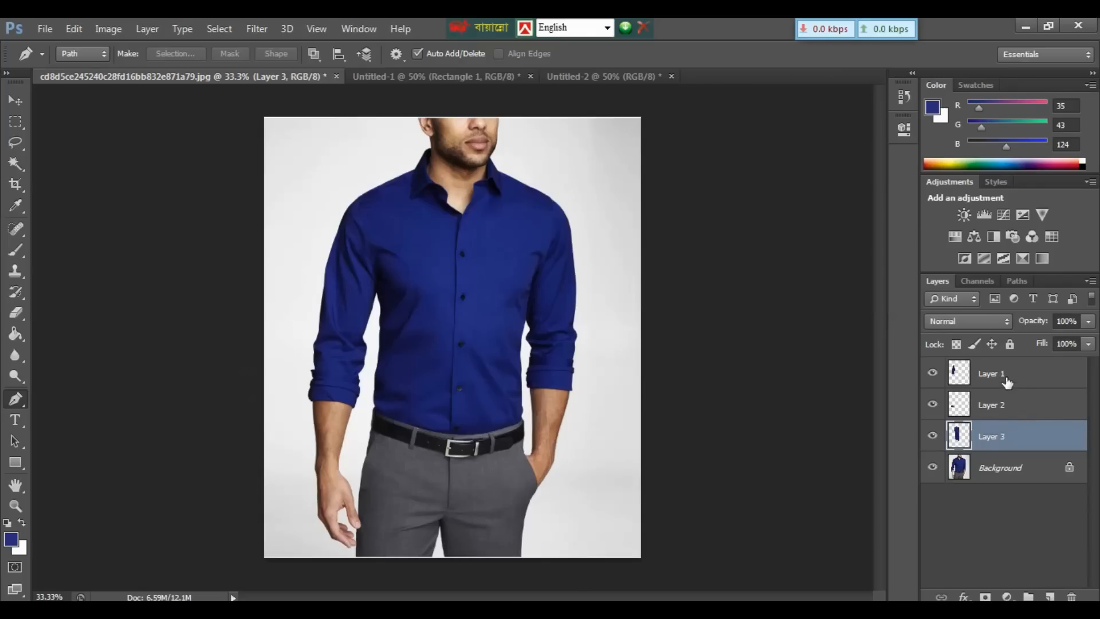
Make the sleeve's Layer 1 active and copy the plaid from the Untitled-2 document into the shirt photo above it with the Move tool
{"action": "left_click", "coordinate": [1006, 382]}
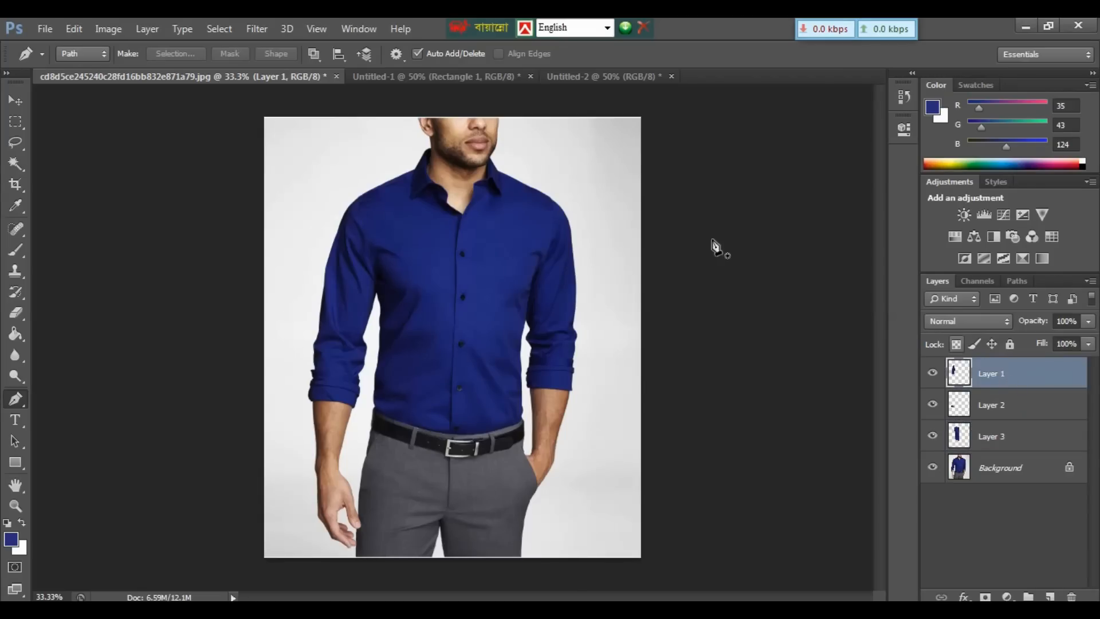
{"action": "left_click", "coordinate": [594, 76]}
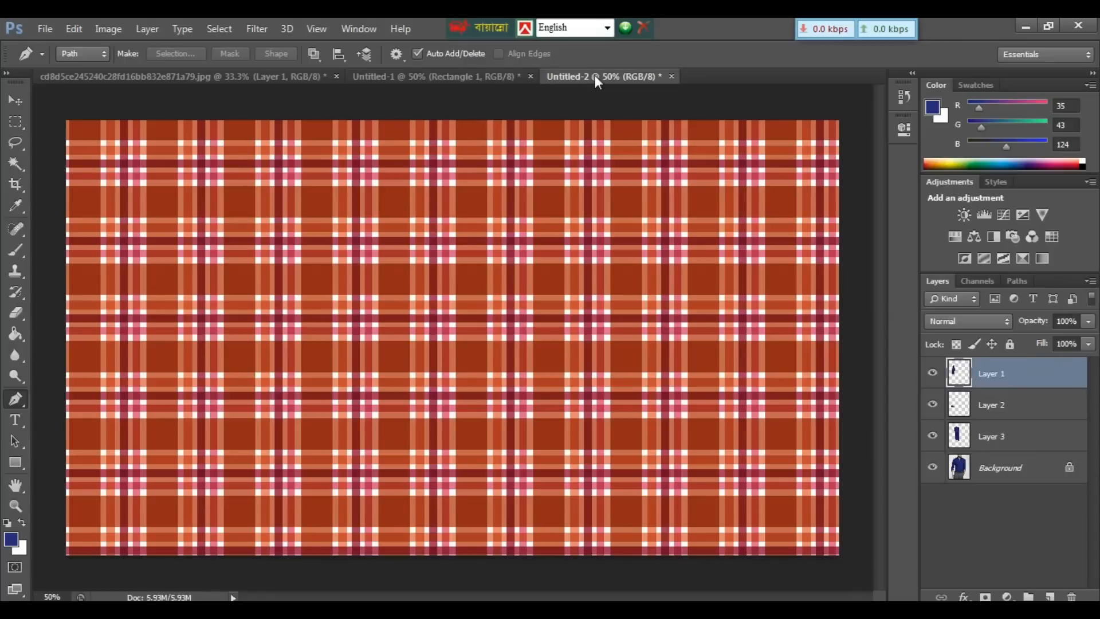
{"action": "key", "text": "ctrl+1"}
{"action": "left_click", "coordinate": [31, 111]}
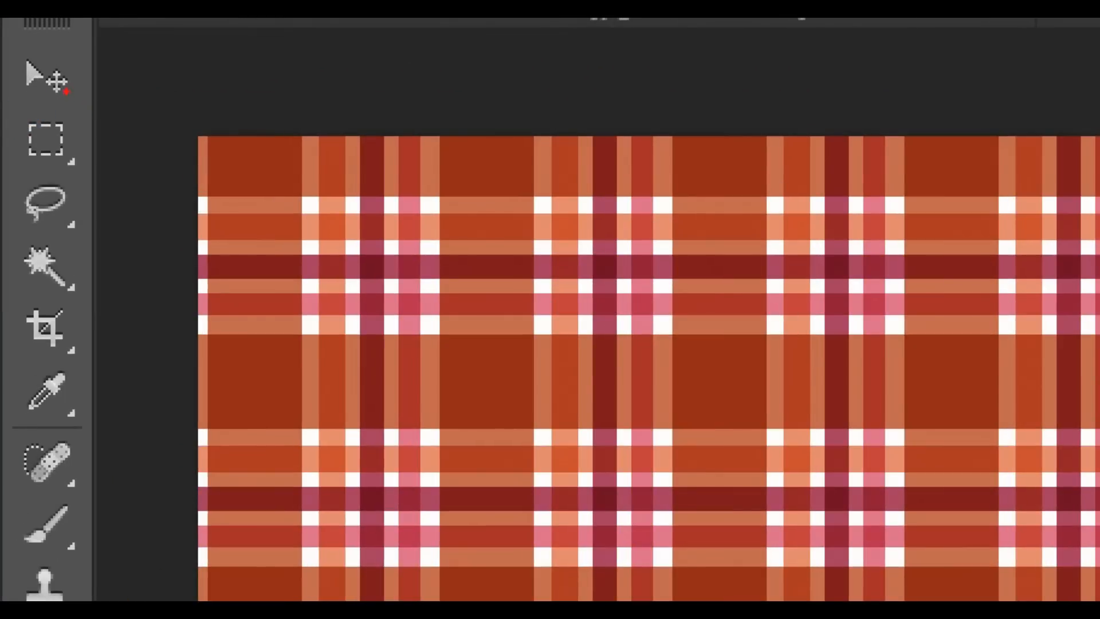
{"action": "left_click_drag", "start_coordinate": [66, 92], "coordinate": [113, 145]}
{"action": "key", "text": "Escape"}
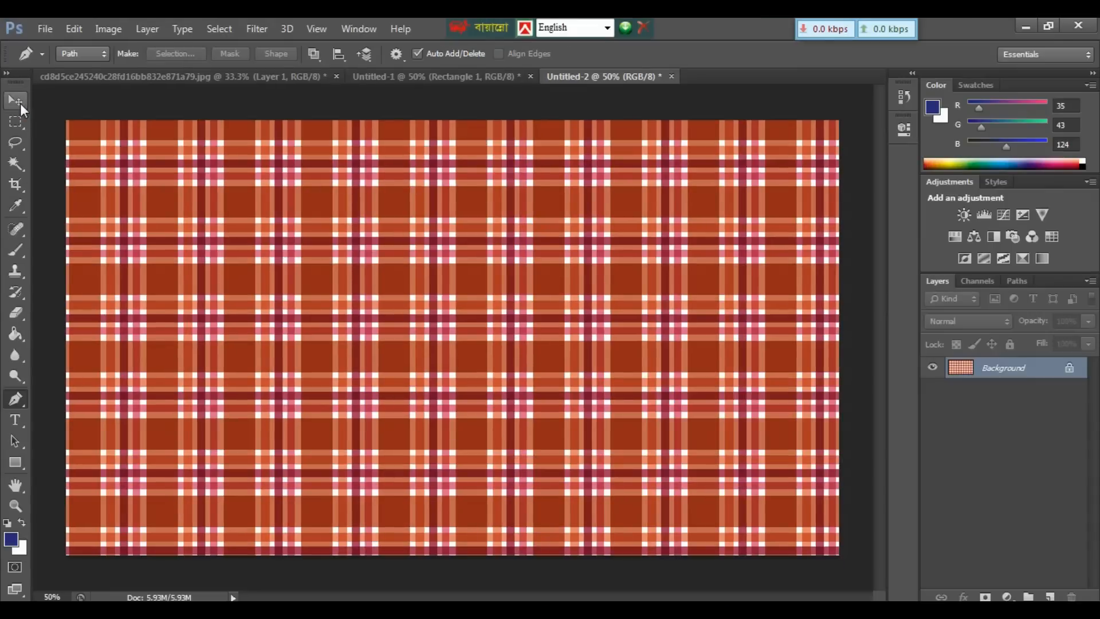
{"action": "left_click", "coordinate": [16, 100]}
{"action": "left_click_drag", "start_coordinate": [270, 178], "coordinate": [367, 266]}
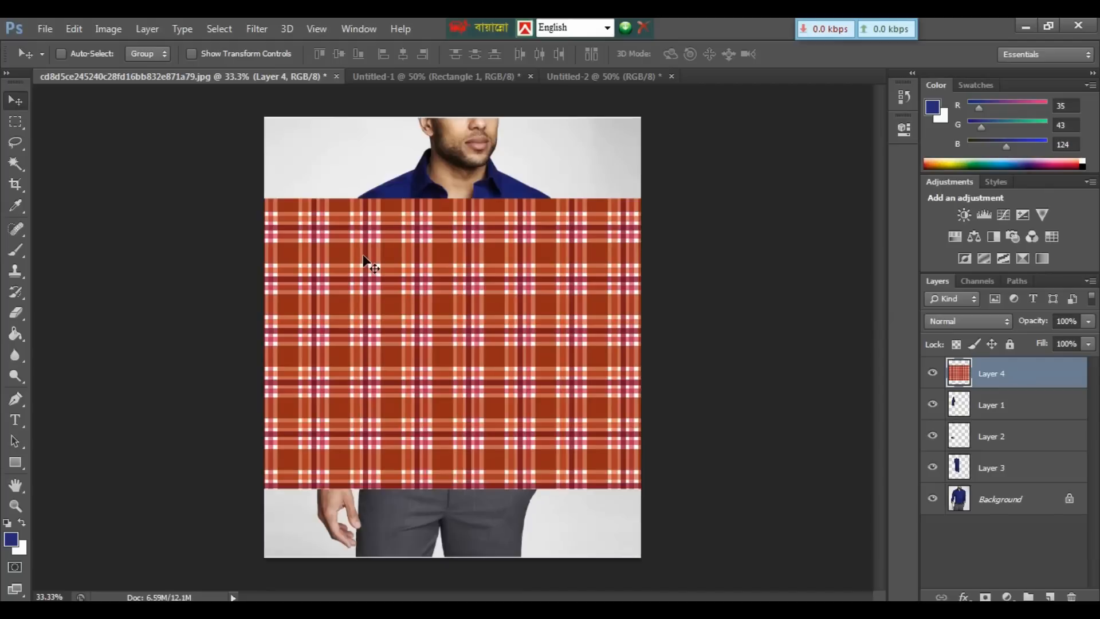
Rotate the plaid layer 90° clockwise, tilt it to follow the arm and position it over the sleeve on the image's left side
{"action": "key", "text": "ctrl+minus"}
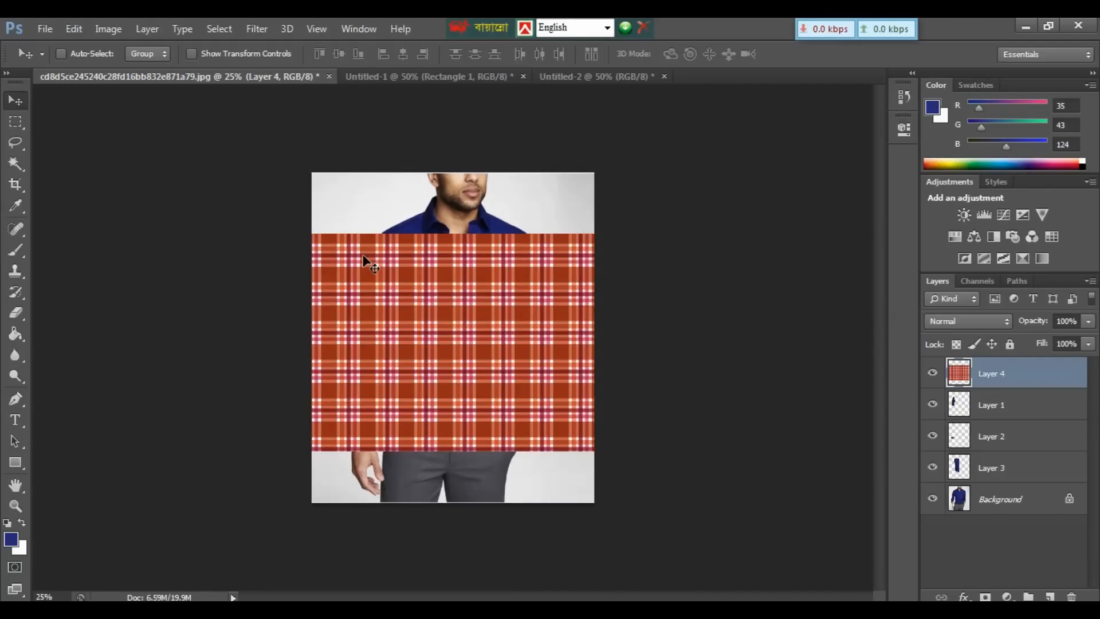
{"action": "key", "text": "ctrl+t"}
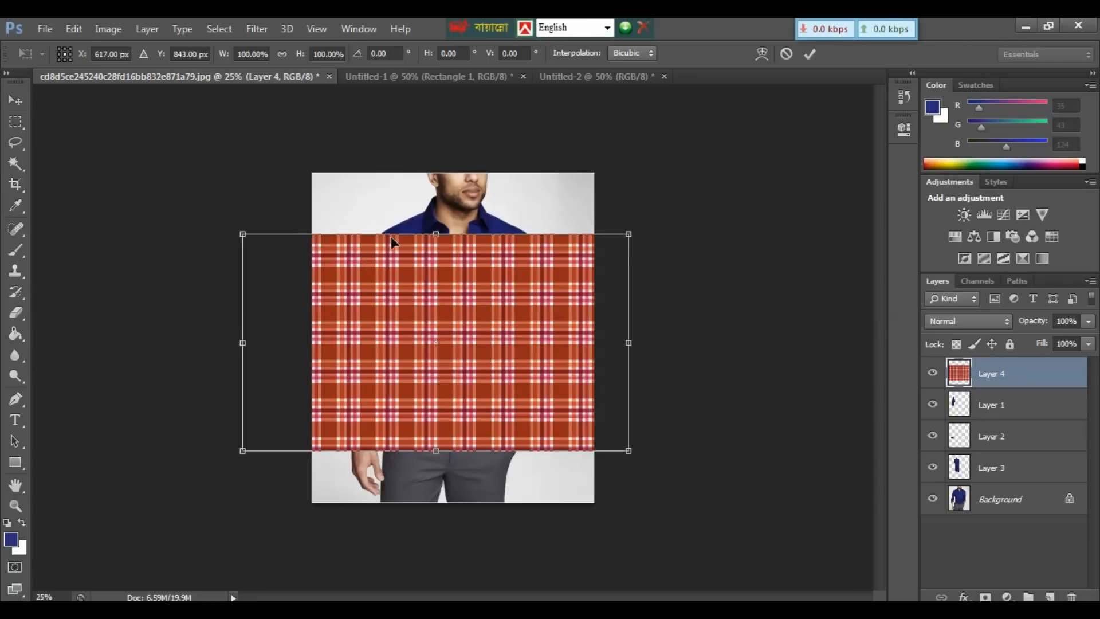
{"action": "right_click", "coordinate": [459, 282]}
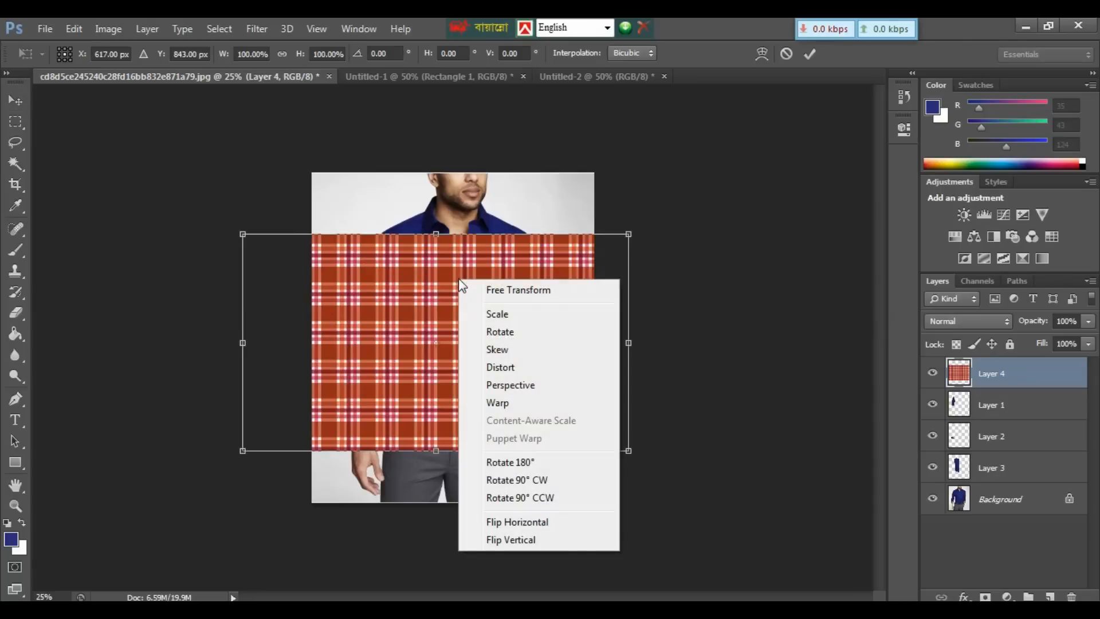
{"action": "left_click", "coordinate": [522, 480]}
{"action": "left_click_drag", "start_coordinate": [496, 226], "coordinate": [388, 283]}
{"action": "left_click_drag", "start_coordinate": [473, 188], "coordinate": [525, 219]}
{"action": "key", "text": "Return"}
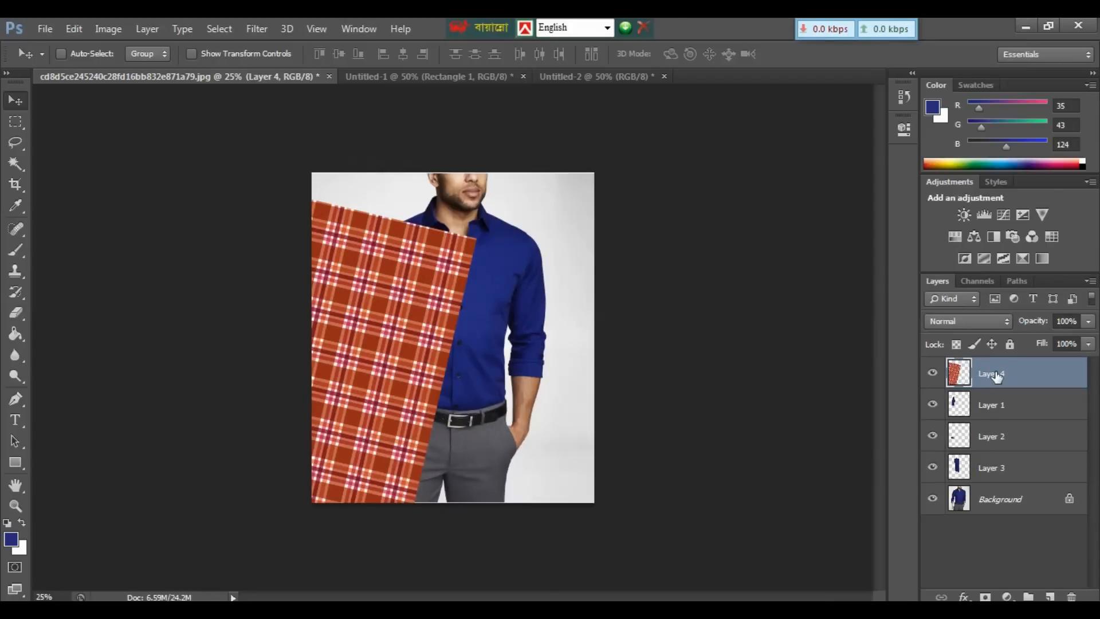
Create a clipping mask that clips the plaid Layer 4 to the sleeve in Layer 1
{"action": "right_click", "coordinate": [996, 372]}
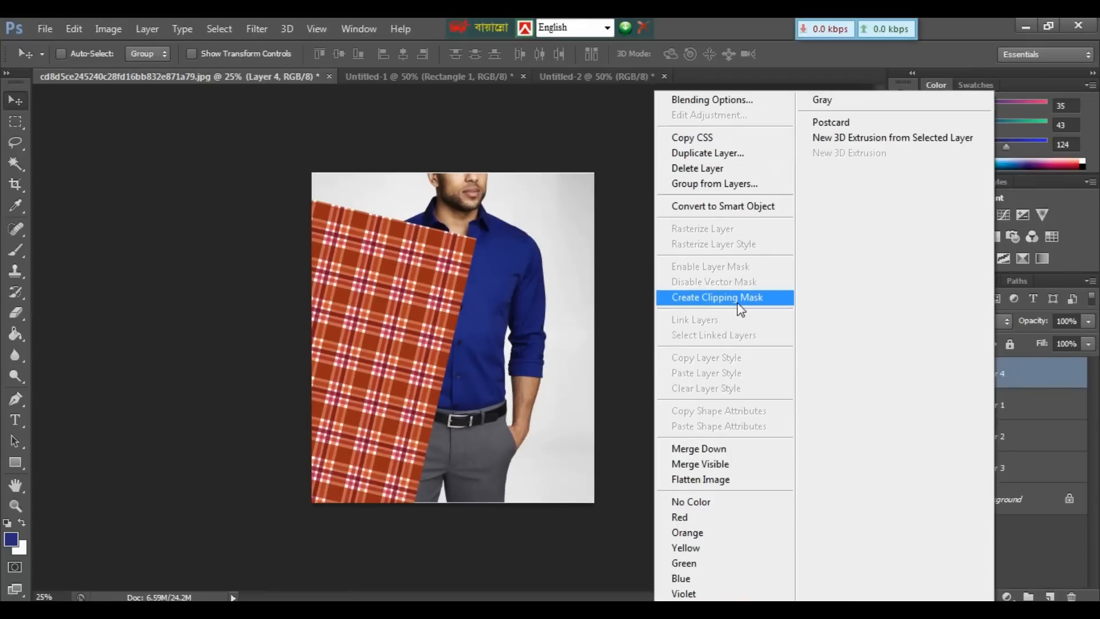
{"action": "left_click", "coordinate": [741, 310]}
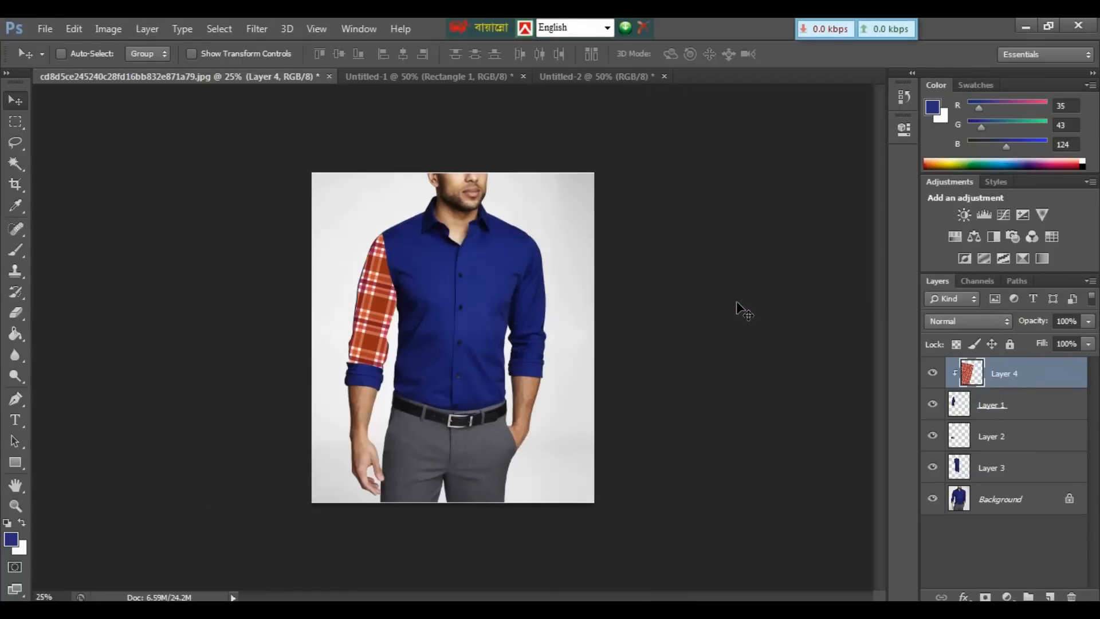
{"action": "key", "text": "ctrl+plus"}
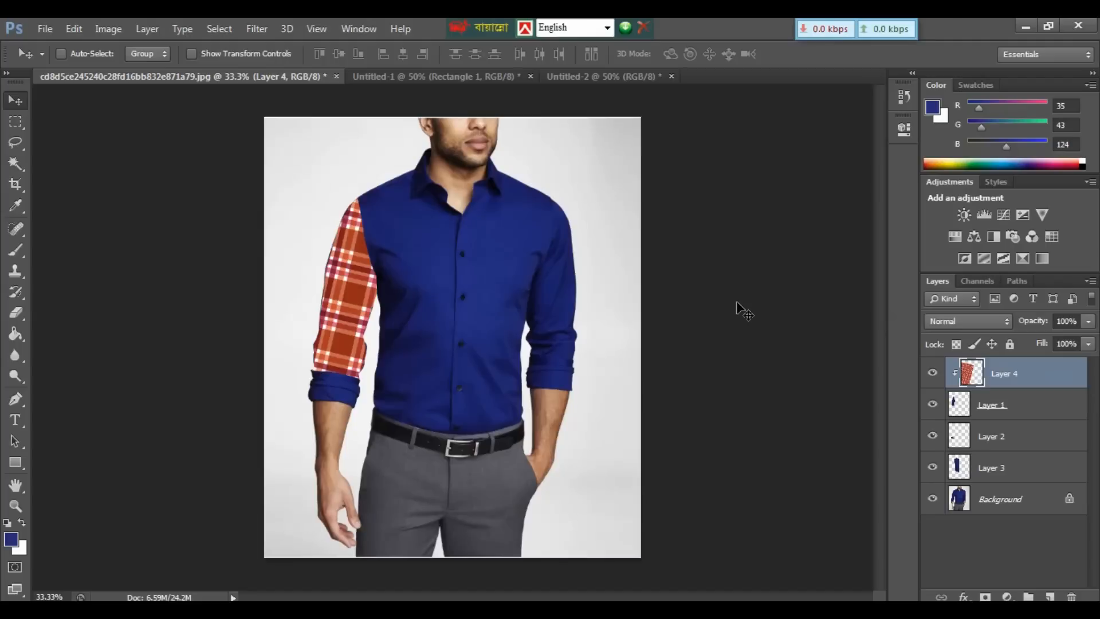
{"action": "key", "text": "ctrl+plus"}
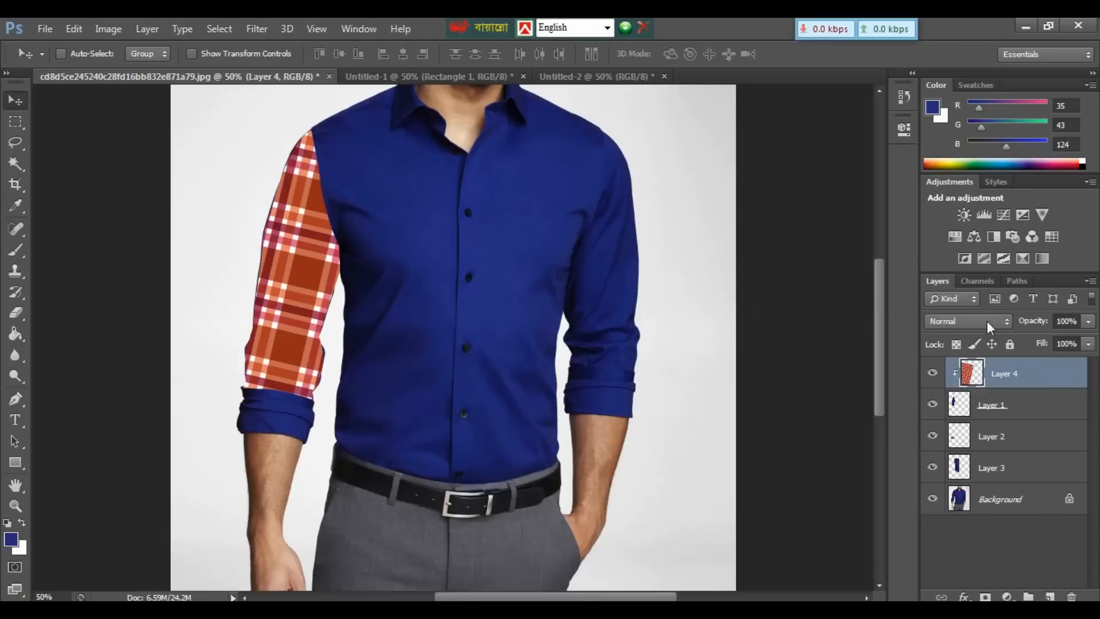
Set the blend mode of the sleeve's clipped plaid layer to Color and inspect the fabric folds up close
{"action": "key", "text": "ctrl+1"}
{"action": "left_click", "coordinate": [1016, 368]}
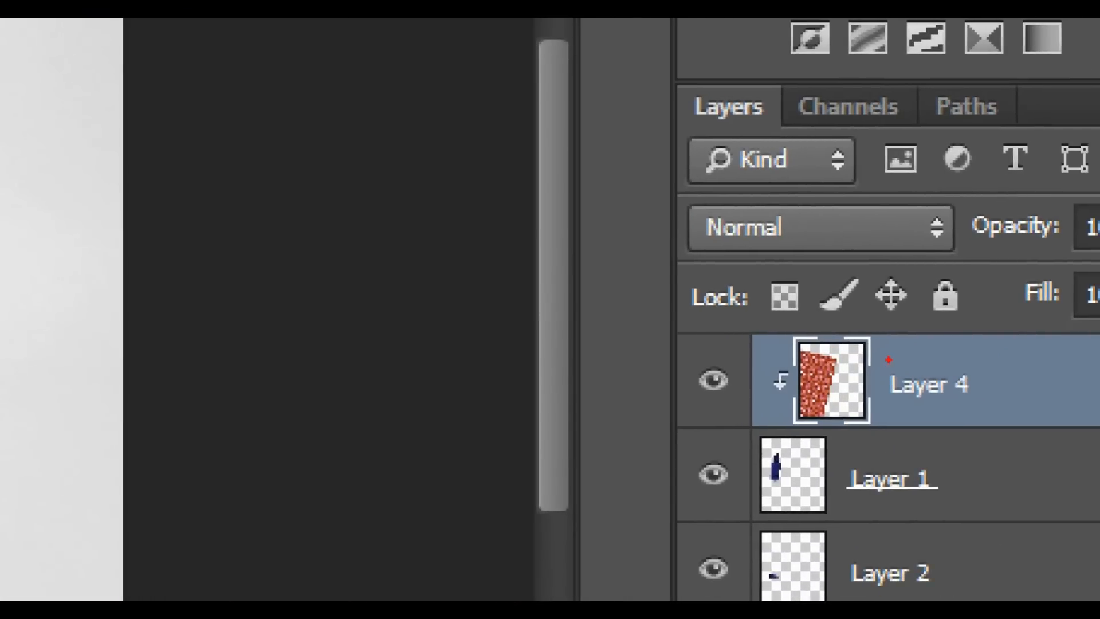
{"action": "left_click_drag", "start_coordinate": [889, 357], "coordinate": [867, 392]}
{"action": "left_click_drag", "start_coordinate": [698, 203], "coordinate": [803, 251]}
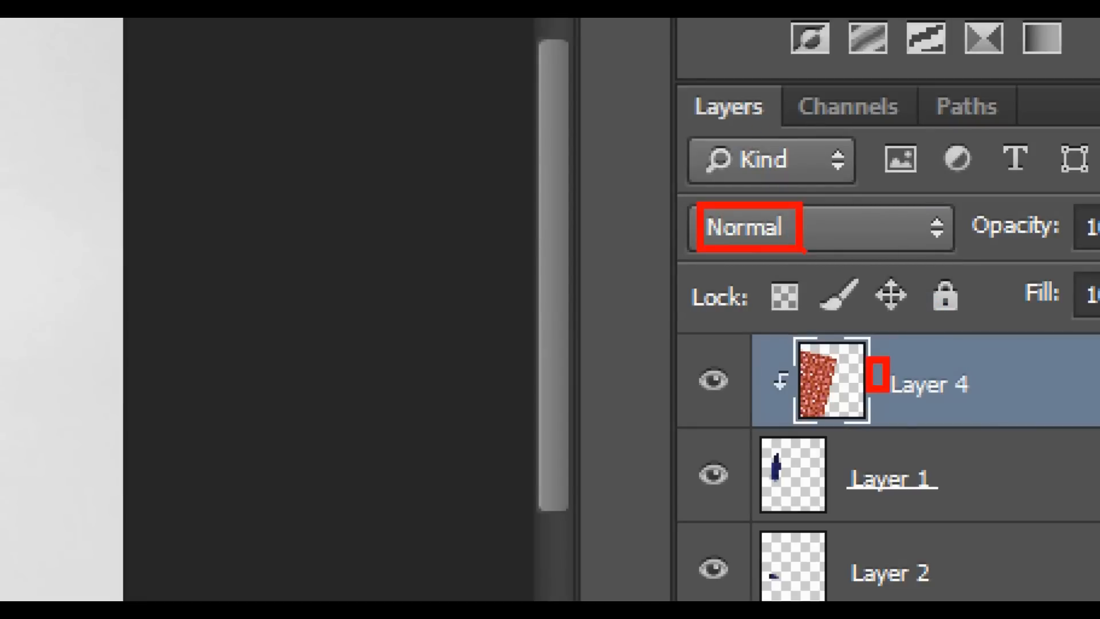
{"action": "key", "text": "Escape"}
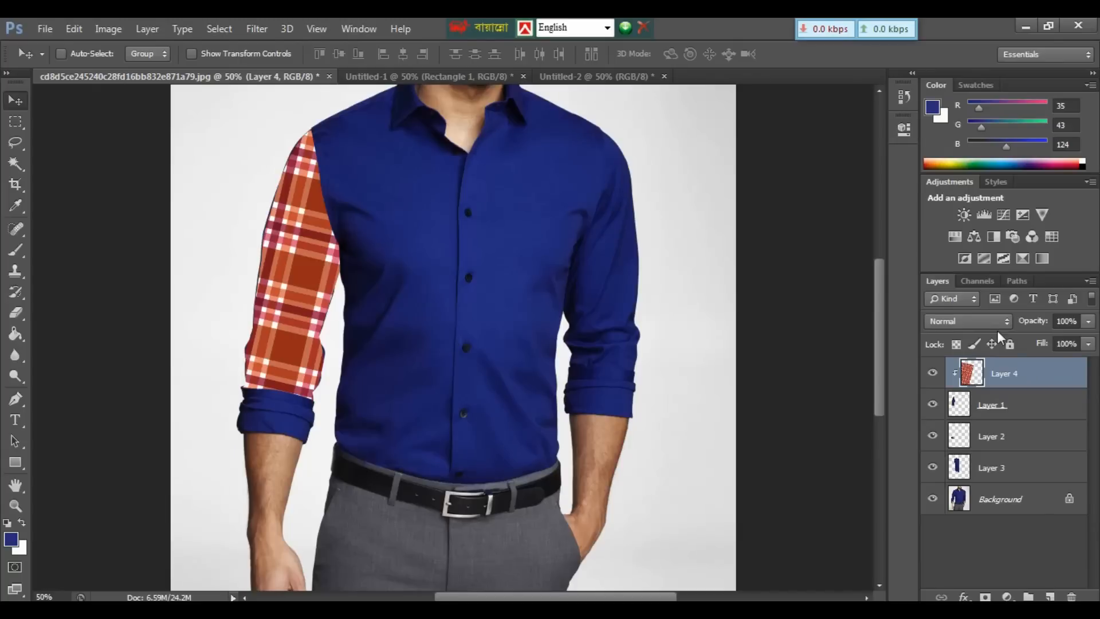
{"action": "left_click", "coordinate": [980, 325]}
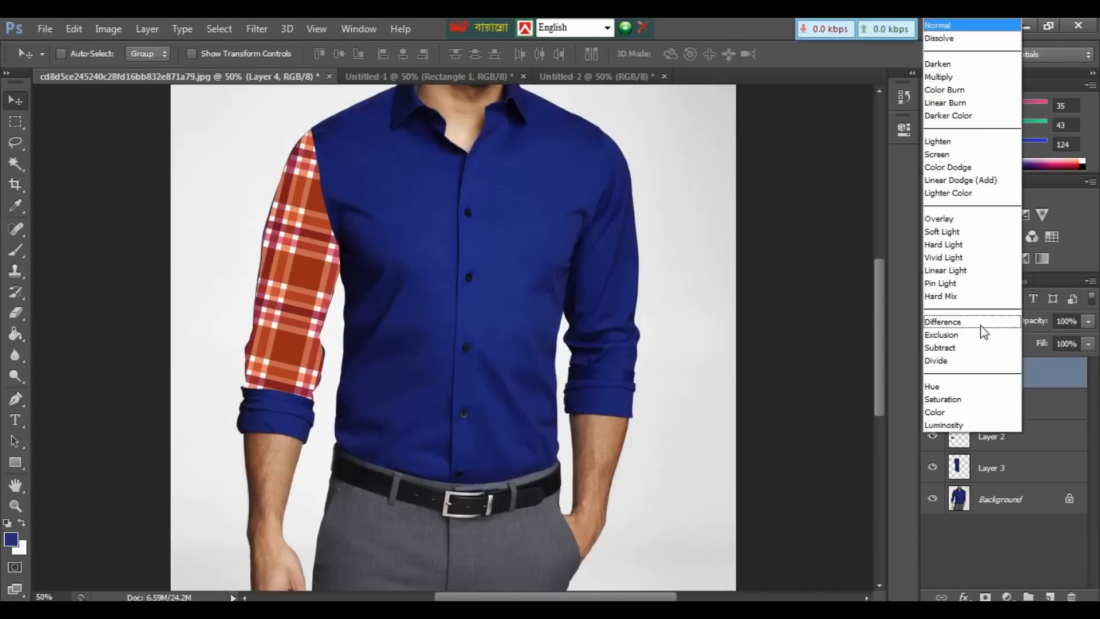
{"action": "left_click", "coordinate": [944, 414]}
{"action": "key", "text": "ctrl+1"}
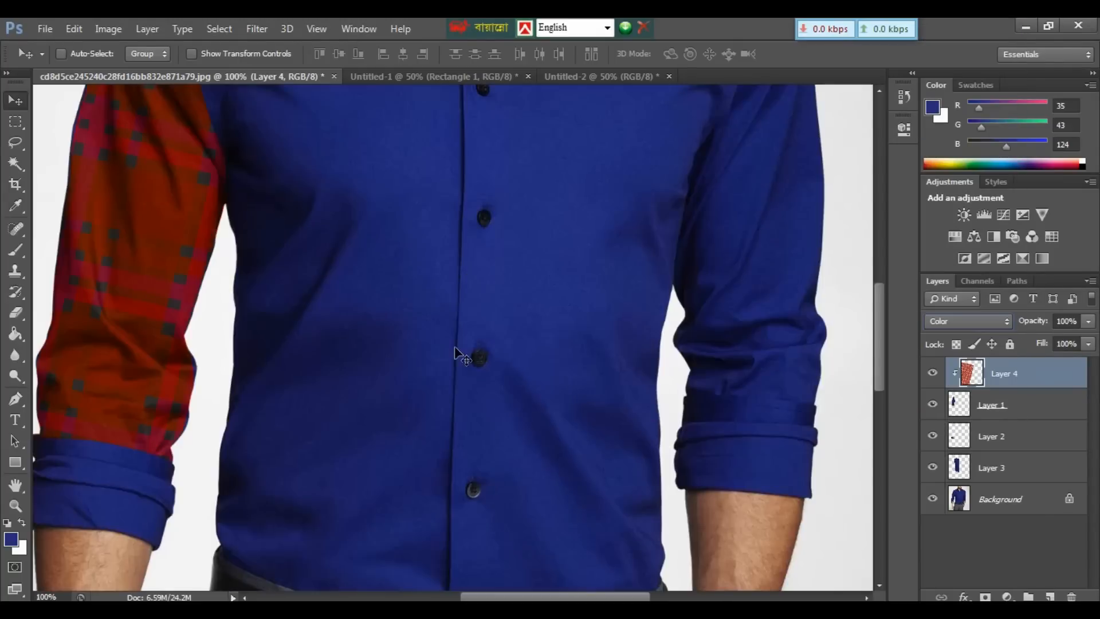
{"action": "left_click_drag", "start_coordinate": [358, 283], "coordinate": [447, 372]}
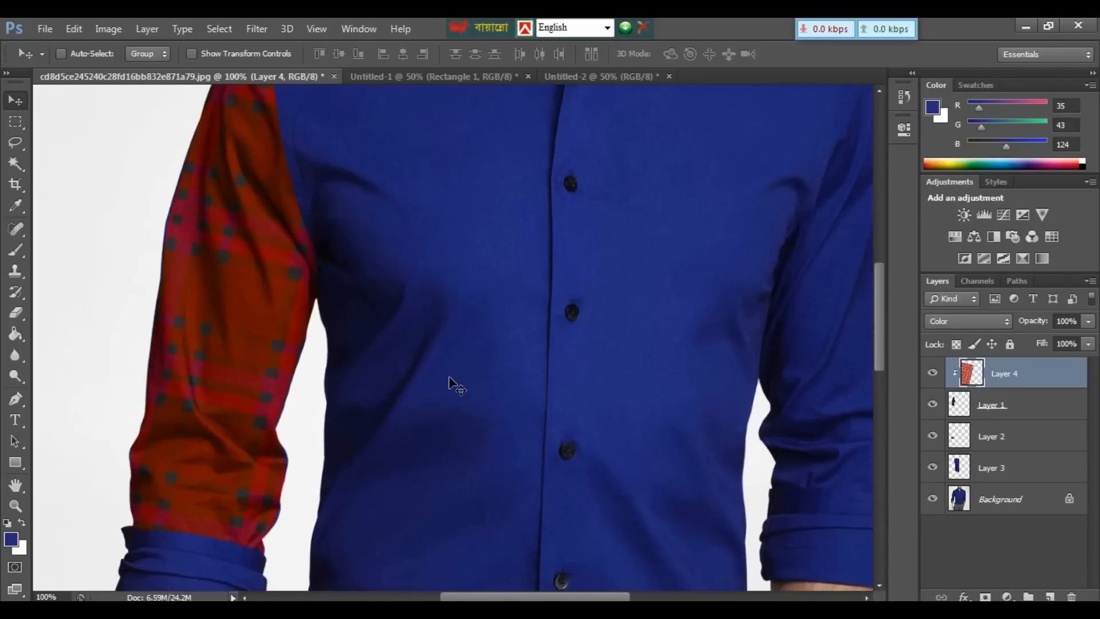
{"action": "key", "text": "ctrl+minus"}
{"action": "key", "text": "ctrl+minus"}
{"action": "key", "text": "ctrl+minus"}
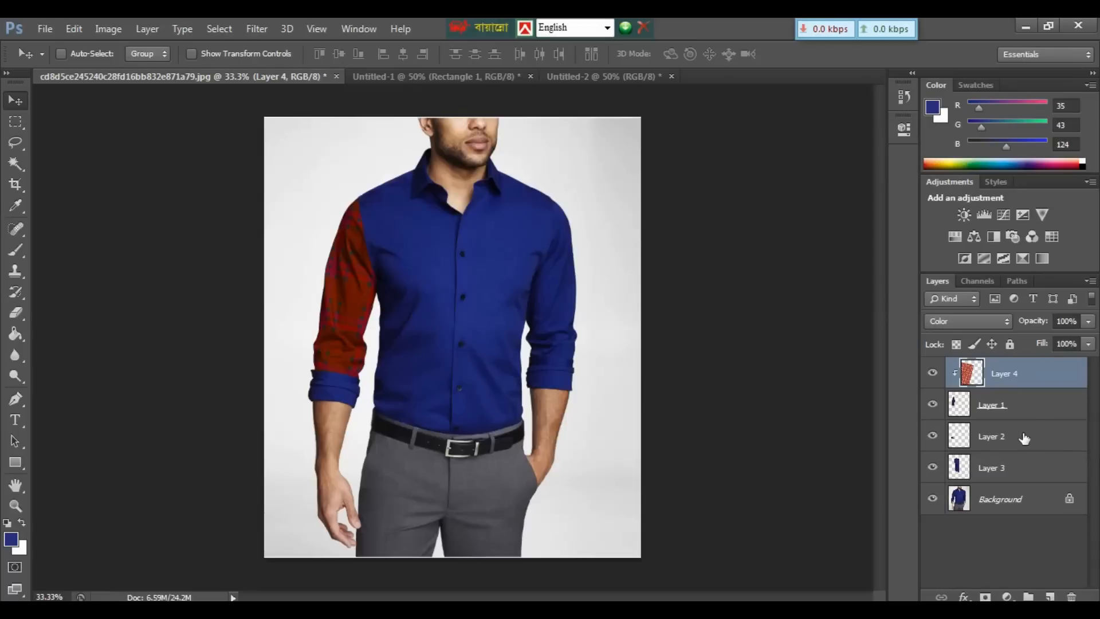
Make the cuff's Layer 2 active and copy the plaid from Untitled-2 into the shirt photo over the cuff
{"action": "left_click", "coordinate": [870, 327]}
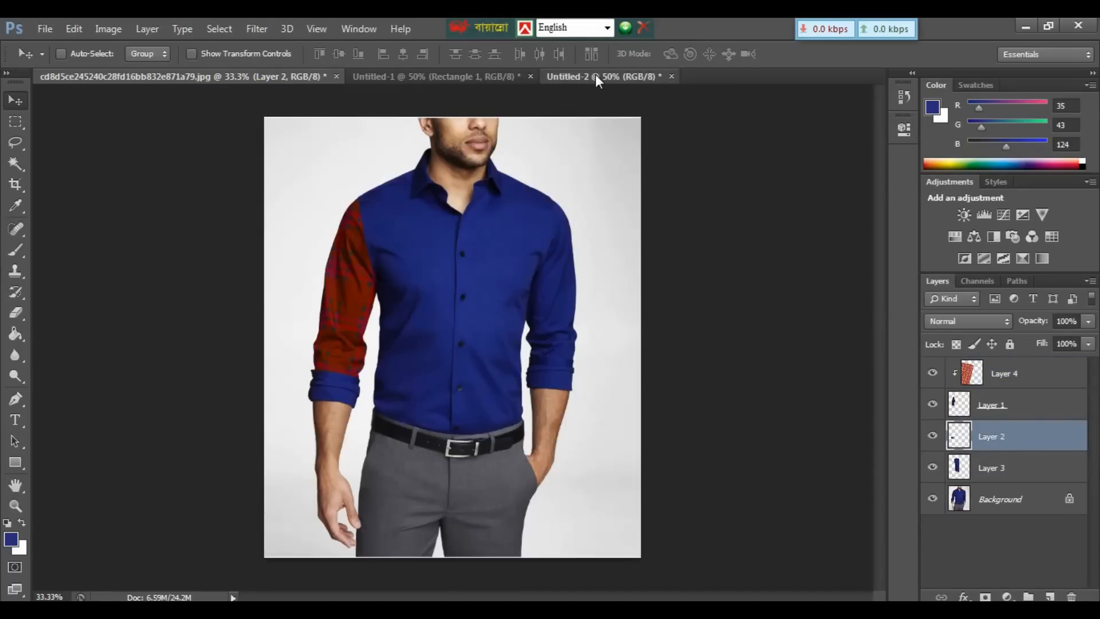
{"action": "left_click", "coordinate": [595, 75]}
{"action": "left_click_drag", "start_coordinate": [573, 162], "coordinate": [340, 337]}
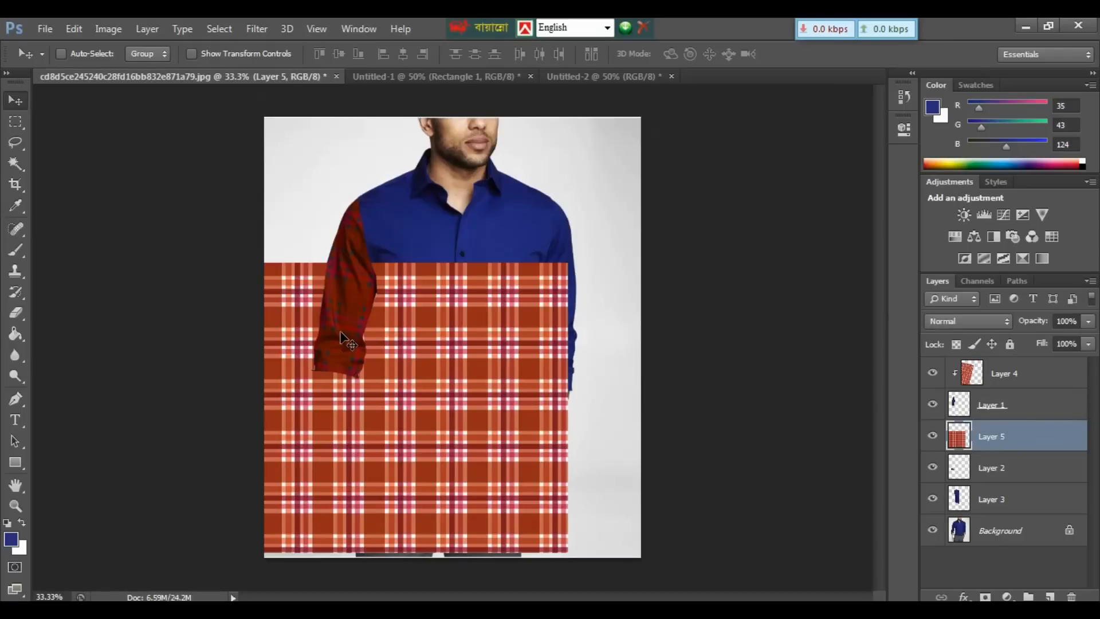
Rotate the cuff's plaid layer by about 20.37° to follow the cuff's slant
{"action": "key", "text": "ctrl+t"}
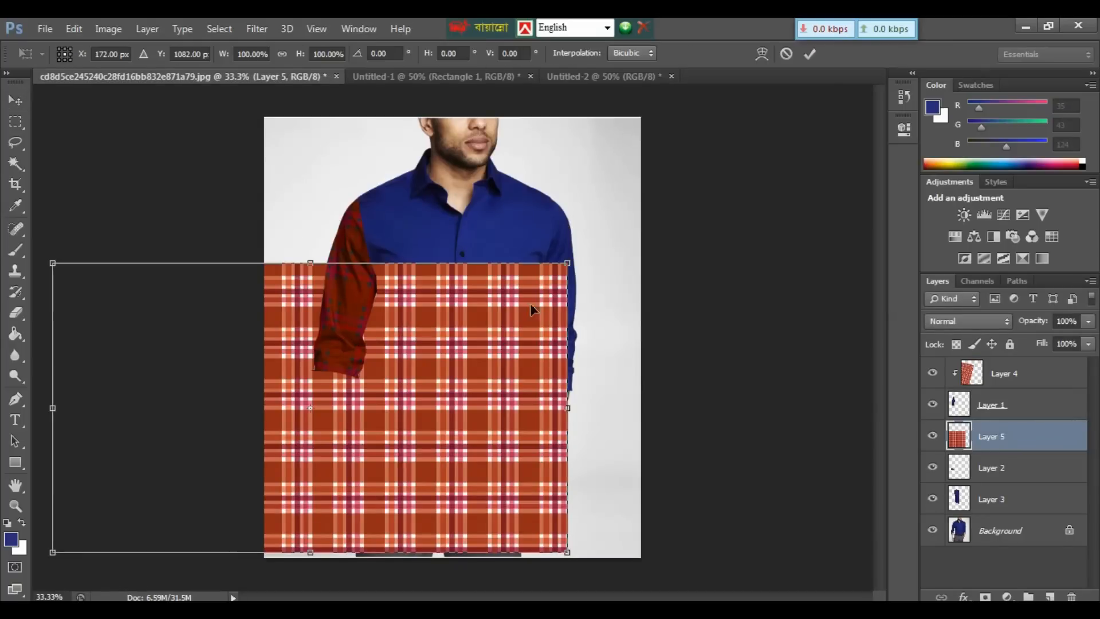
{"action": "left_click_drag", "start_coordinate": [592, 275], "coordinate": [637, 381]}
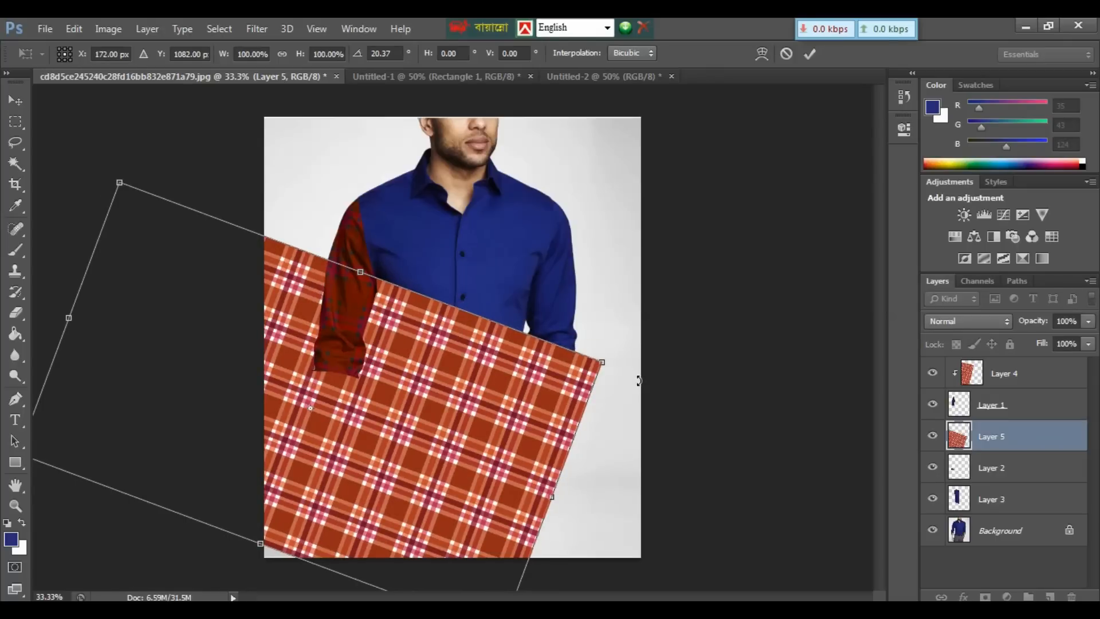
{"action": "key", "text": "Return"}
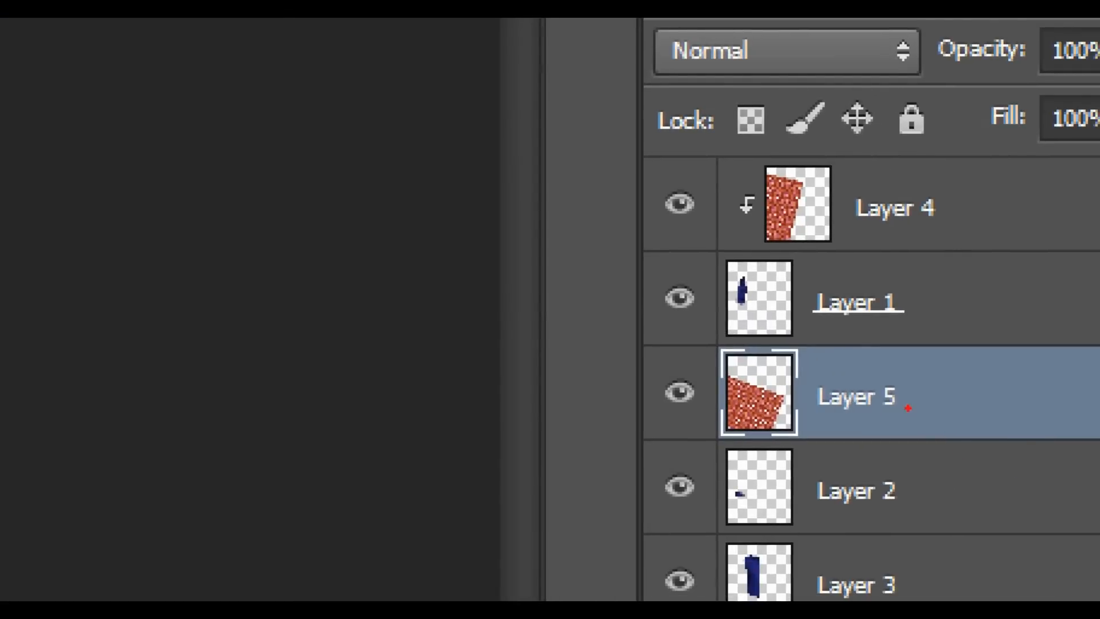
{"action": "left_click_drag", "start_coordinate": [908, 407], "coordinate": [924, 432]}
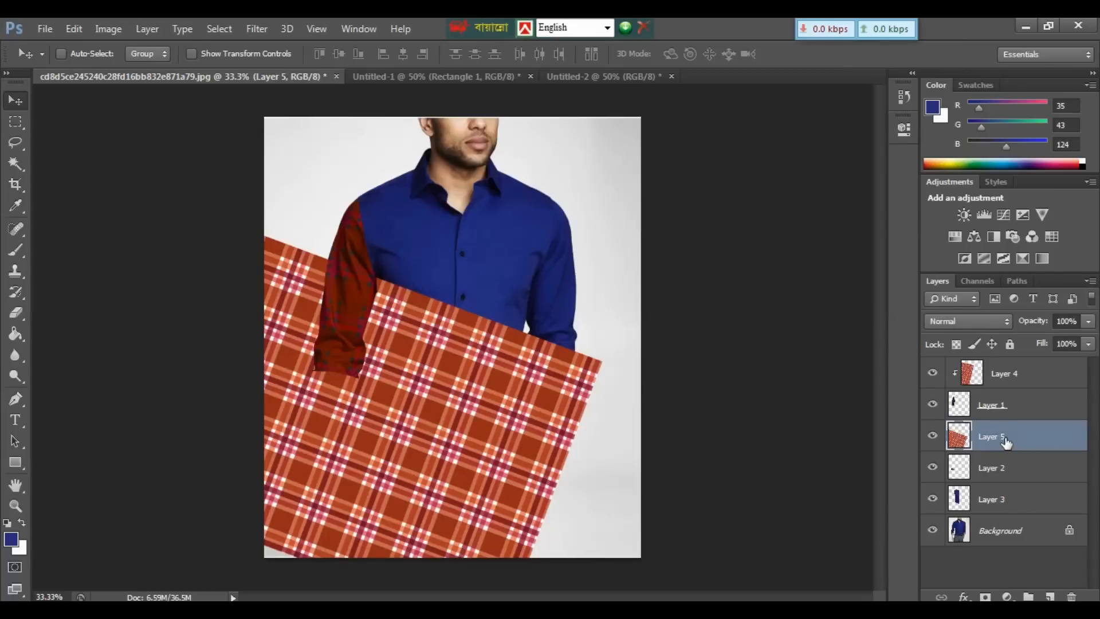
Clip the plaid Layer 5 to the cuff in Layer 2 and set its blend mode to Color
{"action": "right_click", "coordinate": [1004, 438]}
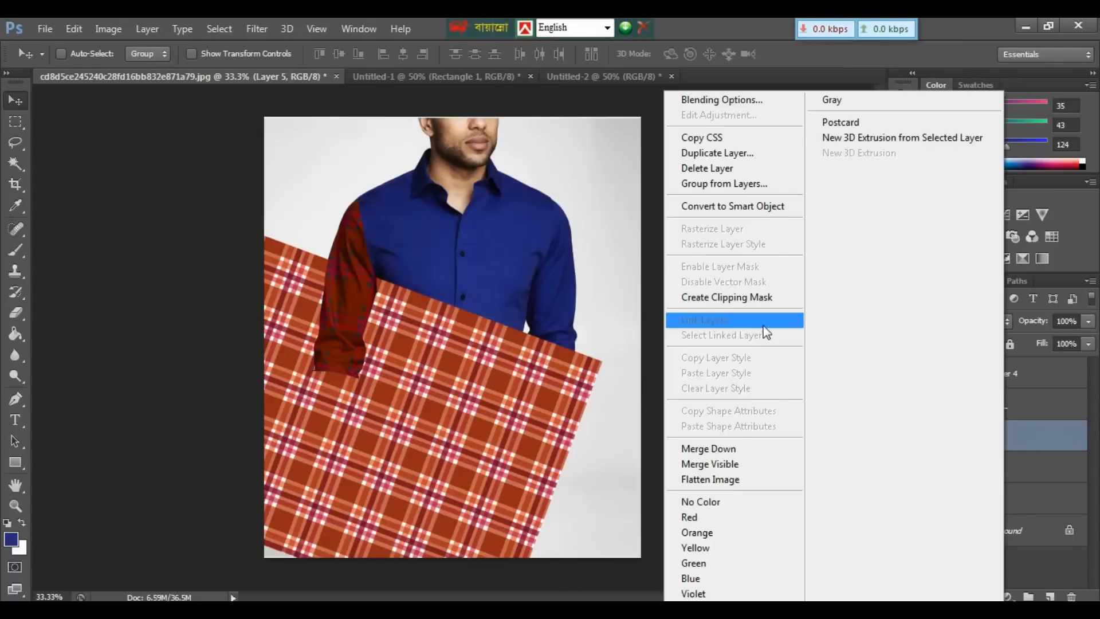
{"action": "left_click", "coordinate": [728, 305]}
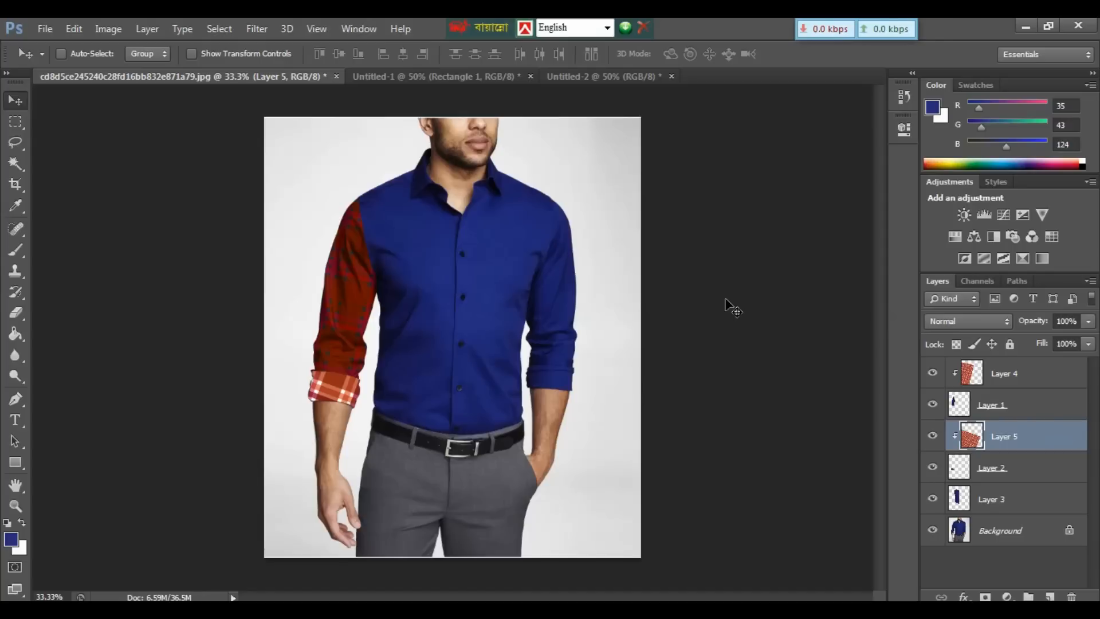
{"action": "left_click", "coordinate": [971, 321]}
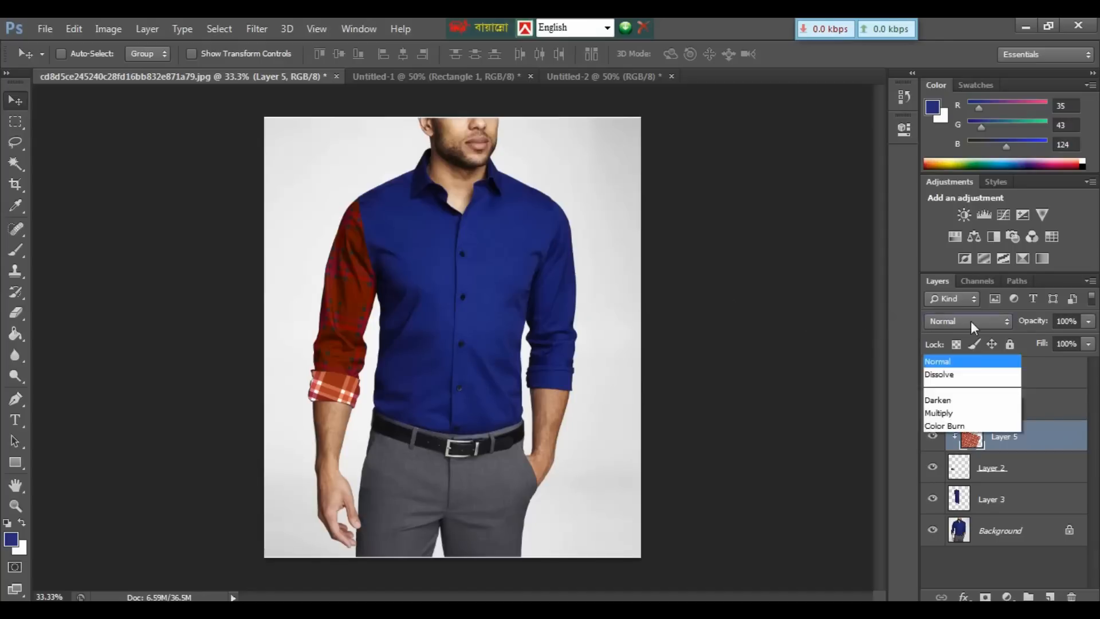
{"action": "left_click", "coordinate": [940, 411]}
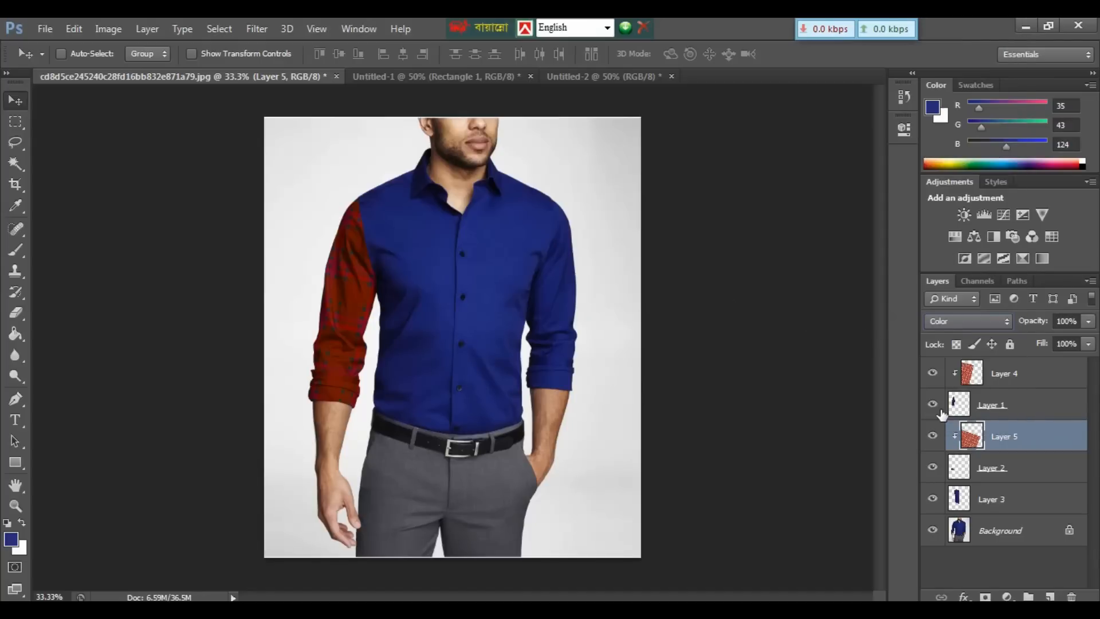
{"action": "key", "text": "ctrl+plus"}
{"action": "key", "text": "ctrl+plus"}
{"action": "key", "text": "ctrl+plus"}
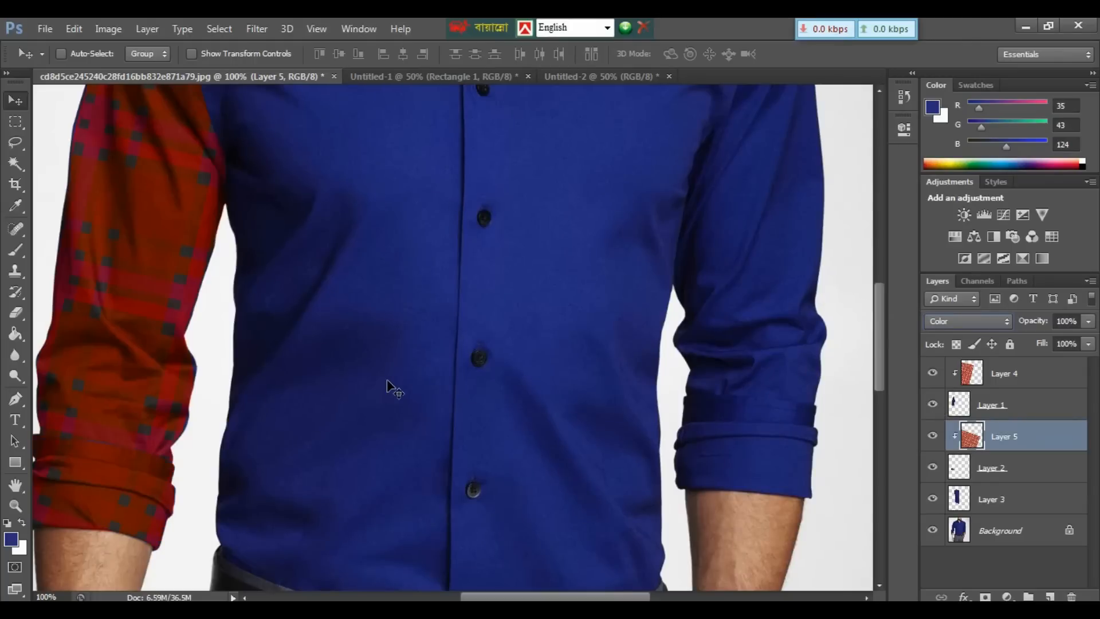
{"action": "key", "text": "ctrl+minus"}
{"action": "key", "text": "ctrl+minus"}
{"action": "key", "text": "ctrl+minus"}
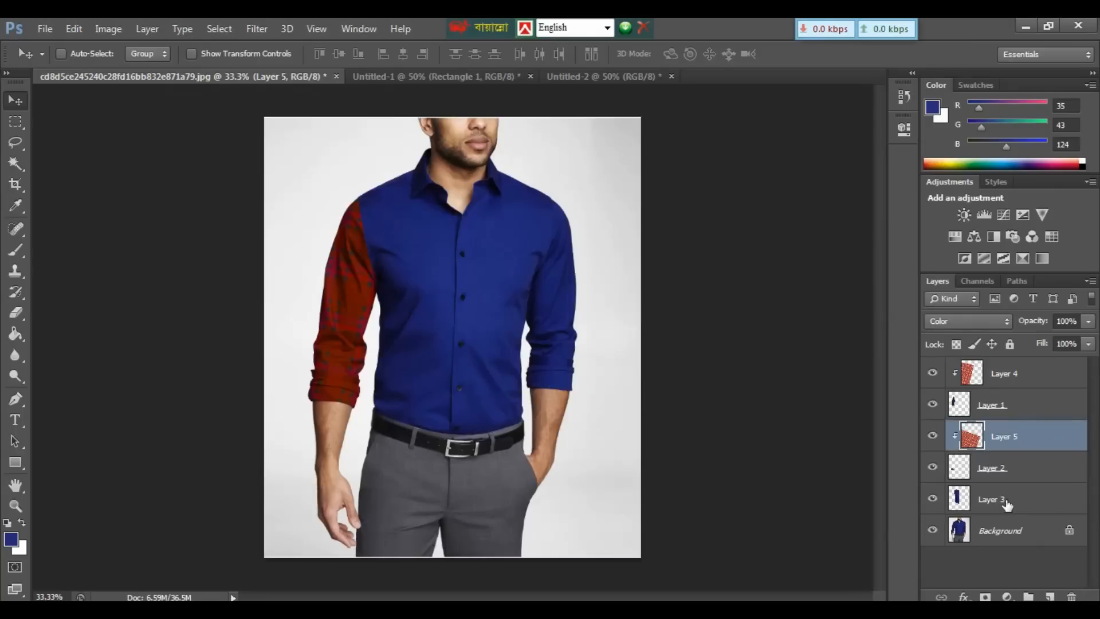
Make the front panel's Layer 3 active and copy the plaid from Untitled-2 into the shirt photo over the torso
{"action": "left_click", "coordinate": [1006, 502]}
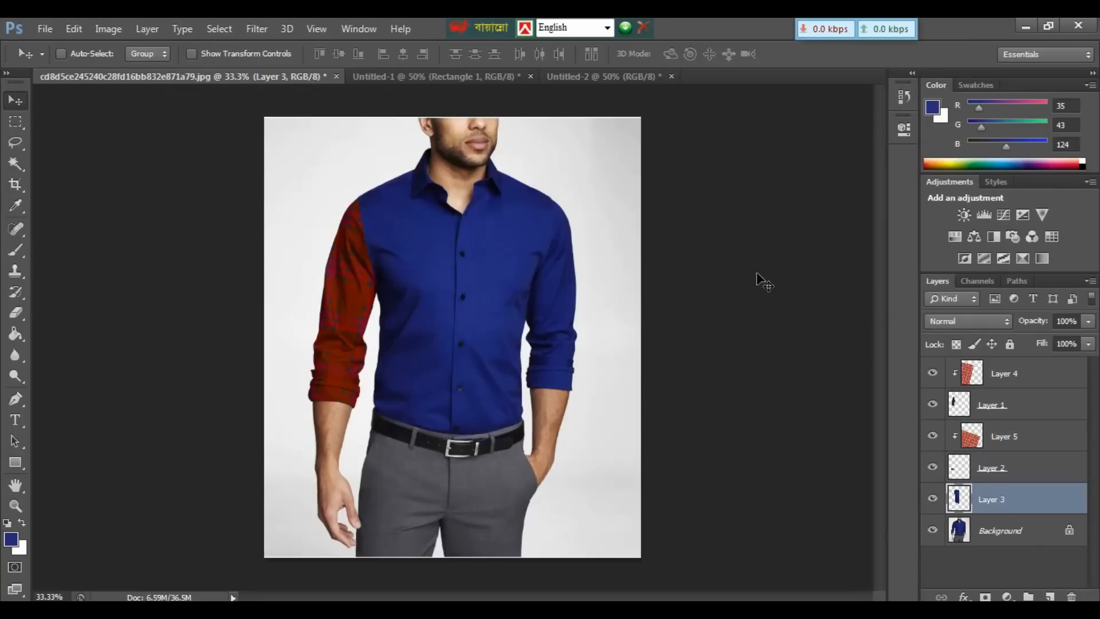
{"action": "left_click", "coordinate": [583, 77]}
{"action": "left_click_drag", "start_coordinate": [410, 212], "coordinate": [425, 274]}
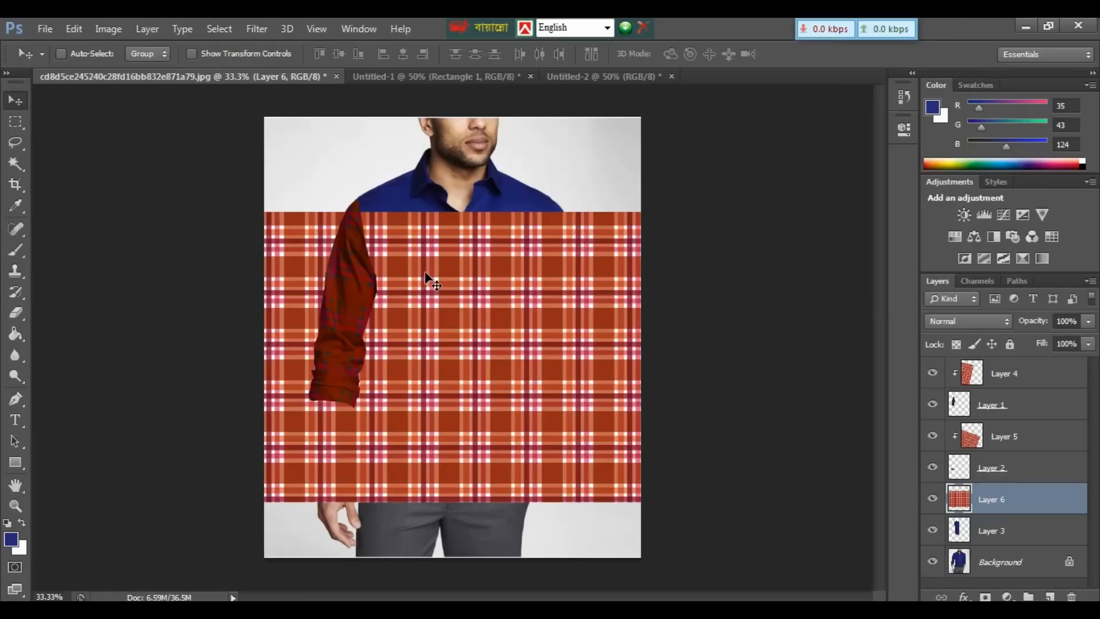
Rotate the front panel's plaid layer 90° clockwise so it covers the full height of the shirt
{"action": "key", "text": "ctrl+minus"}
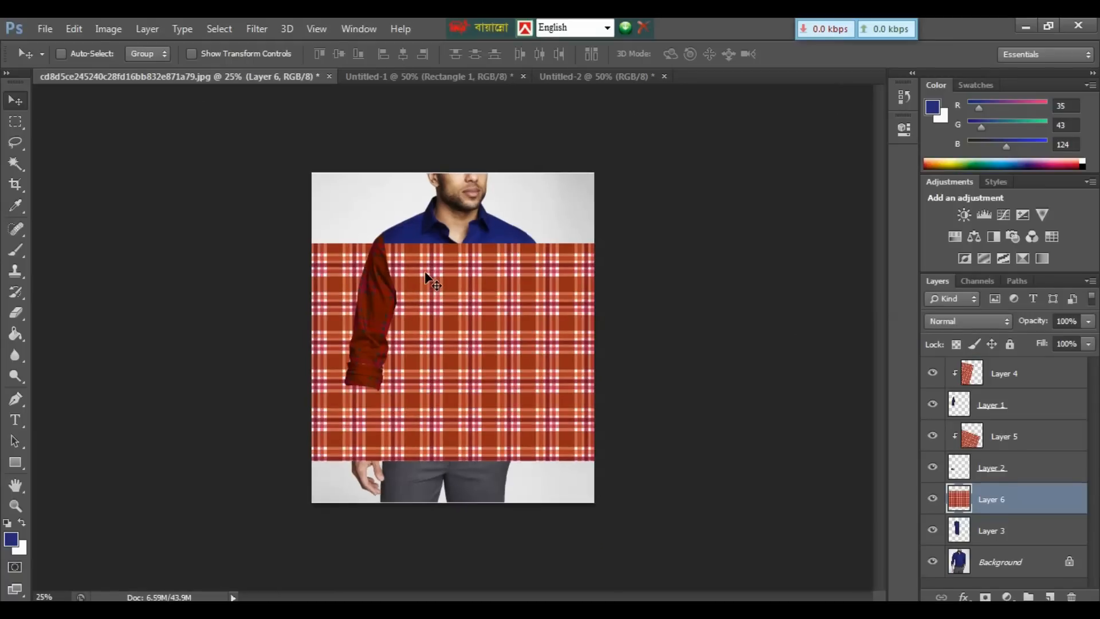
{"action": "key", "text": "ctrl+t"}
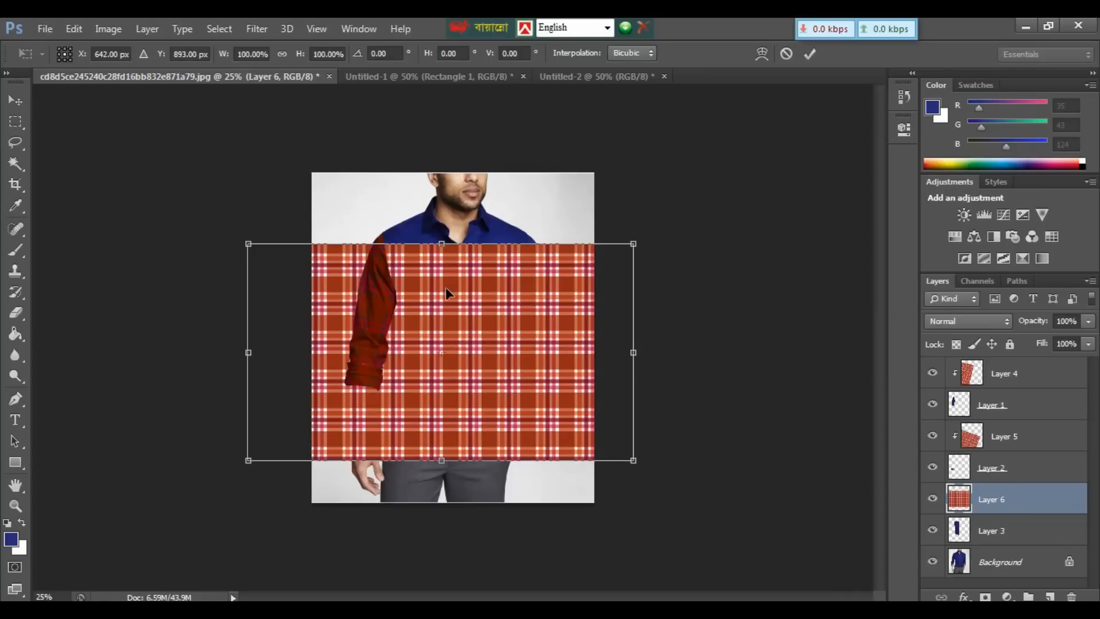
{"action": "right_click", "coordinate": [446, 291]}
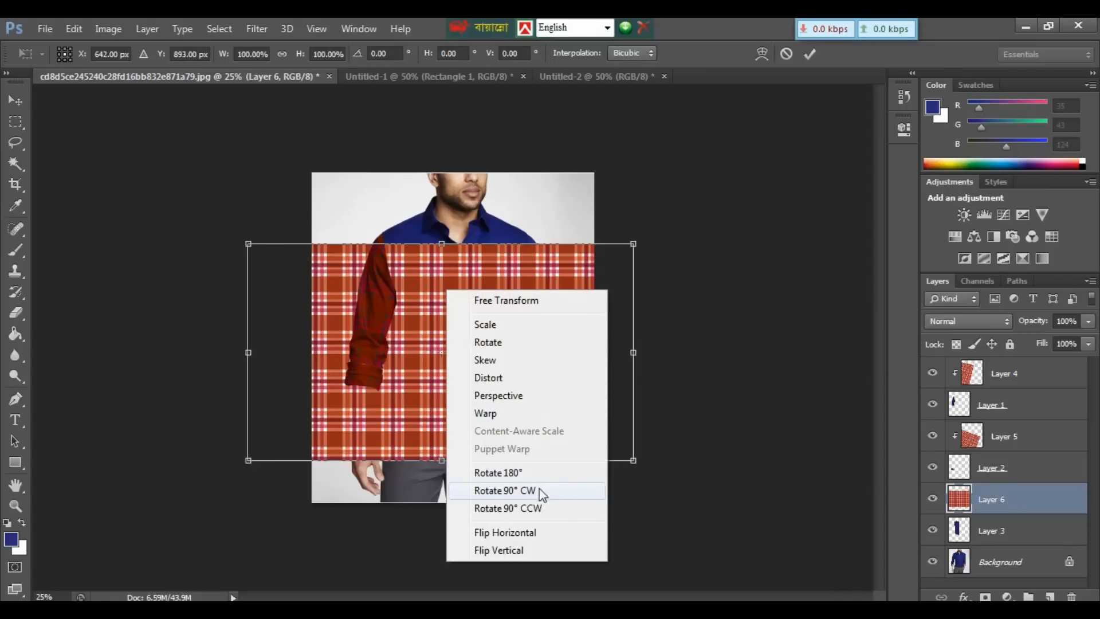
{"action": "left_click", "coordinate": [532, 489]}
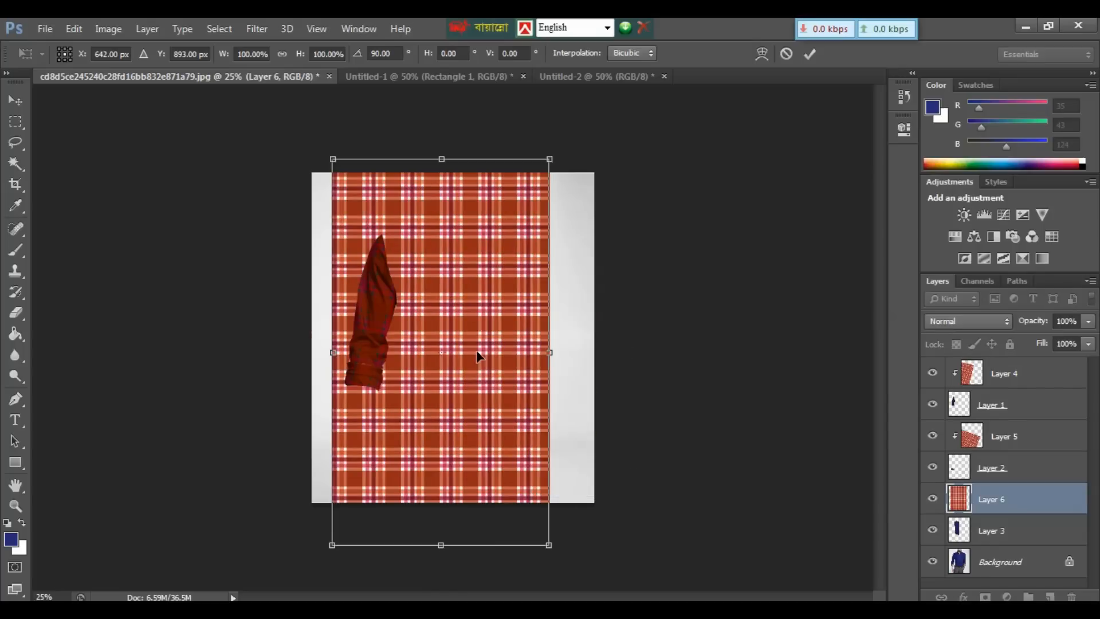
{"action": "key", "text": "Return"}
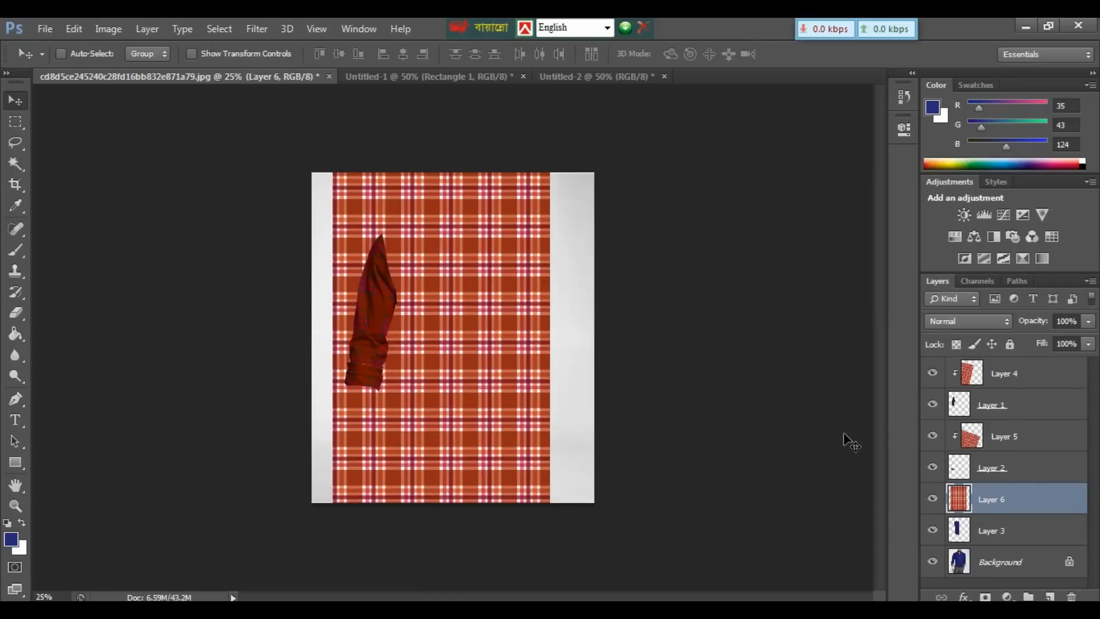
Create a clipping mask that clips the plaid Layer 6 to the front panel in Layer 3
{"action": "right_click", "coordinate": [1006, 494]}
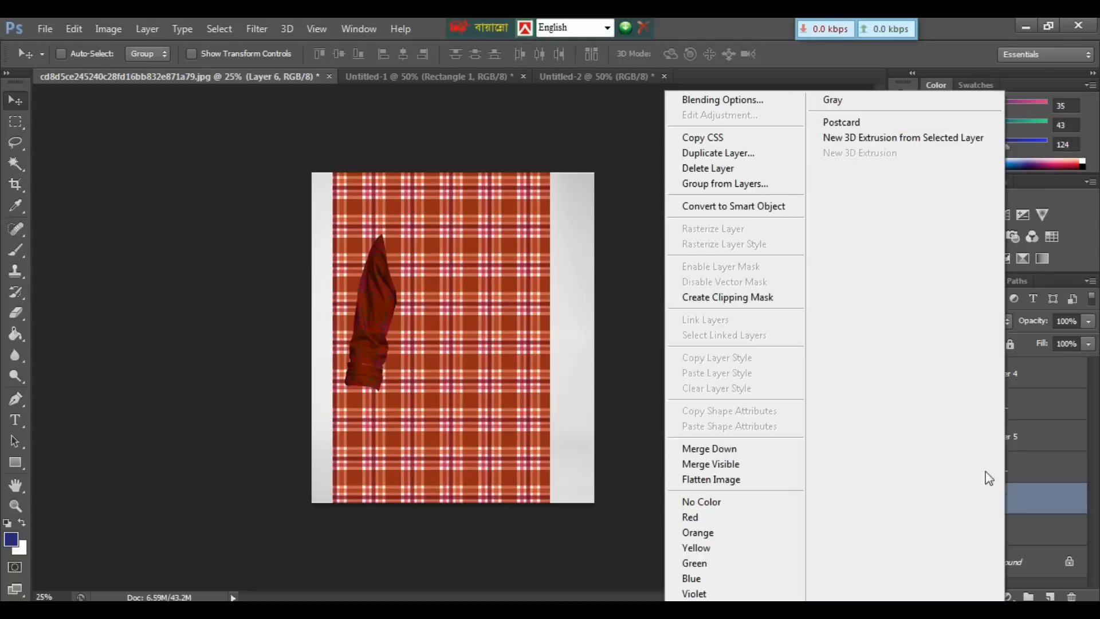
{"action": "left_click", "coordinate": [764, 298]}
{"action": "key", "text": "ctrl+plus"}
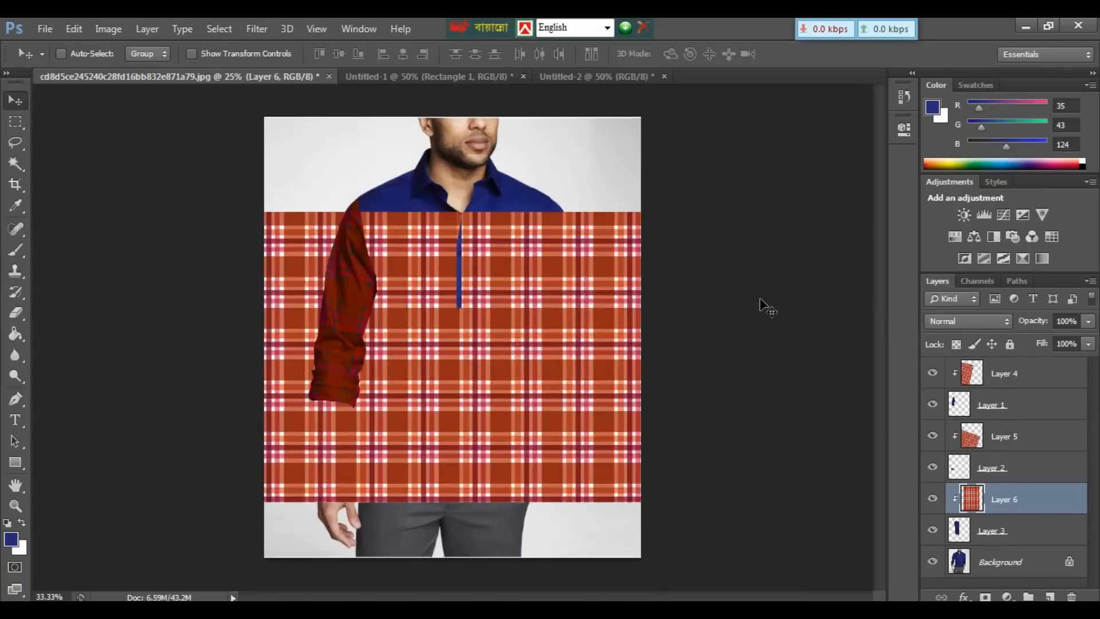
Set the blend mode of the front panel's clipped plaid layer to Color and inspect the shirt front up close
{"action": "left_click", "coordinate": [991, 321]}
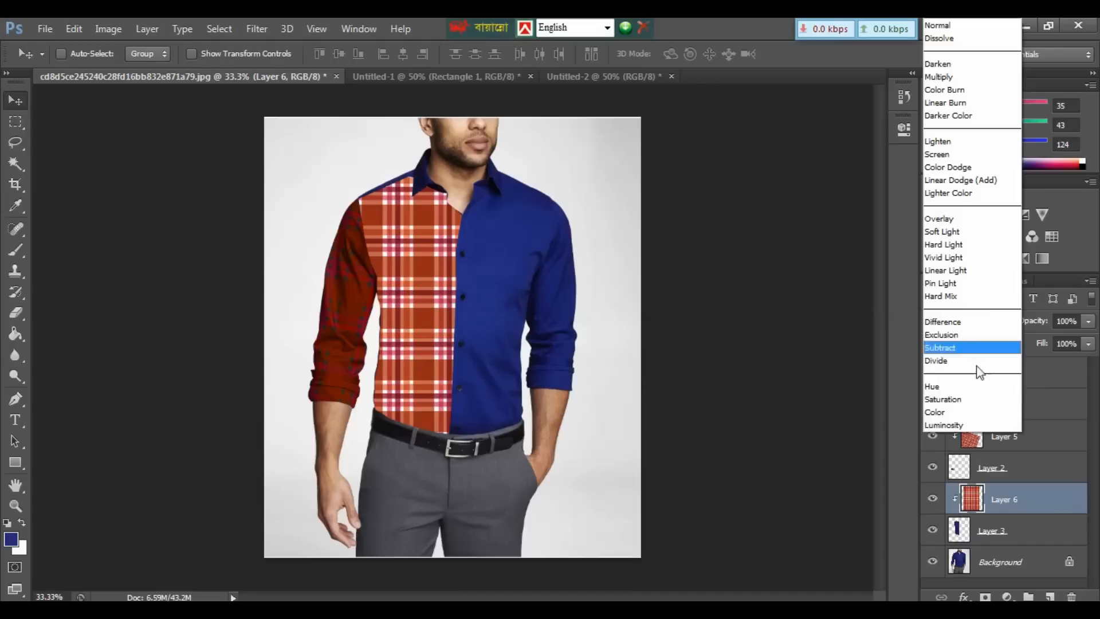
{"action": "left_click", "coordinate": [957, 413]}
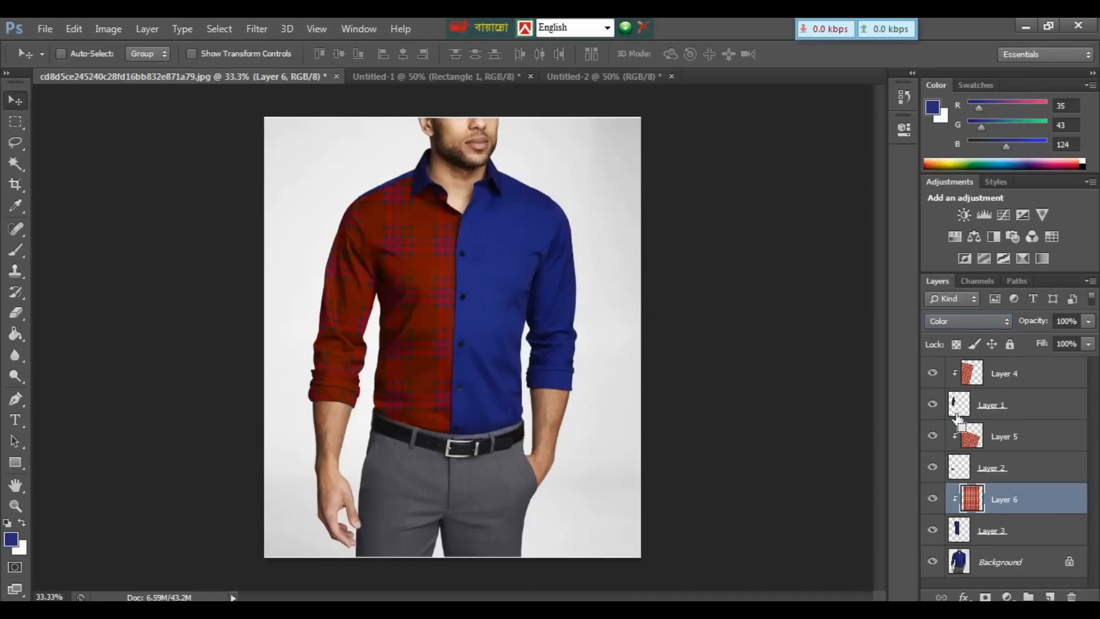
{"action": "key", "text": "ctrl+plus"}
{"action": "key", "text": "ctrl+plus"}
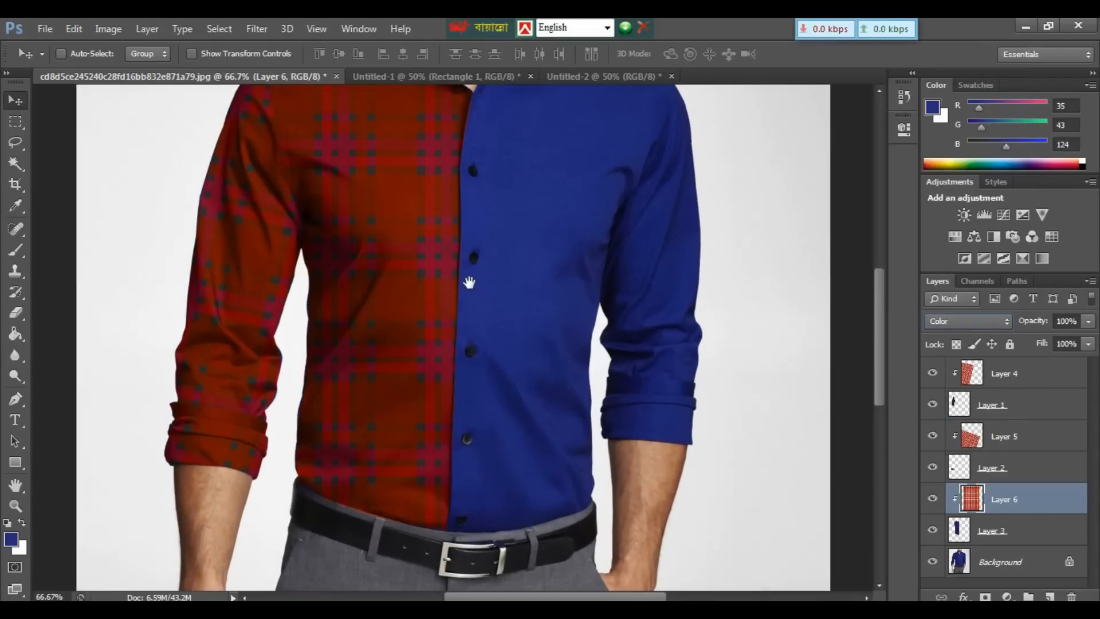
{"action": "left_click_drag", "start_coordinate": [466, 290], "coordinate": [500, 450]}
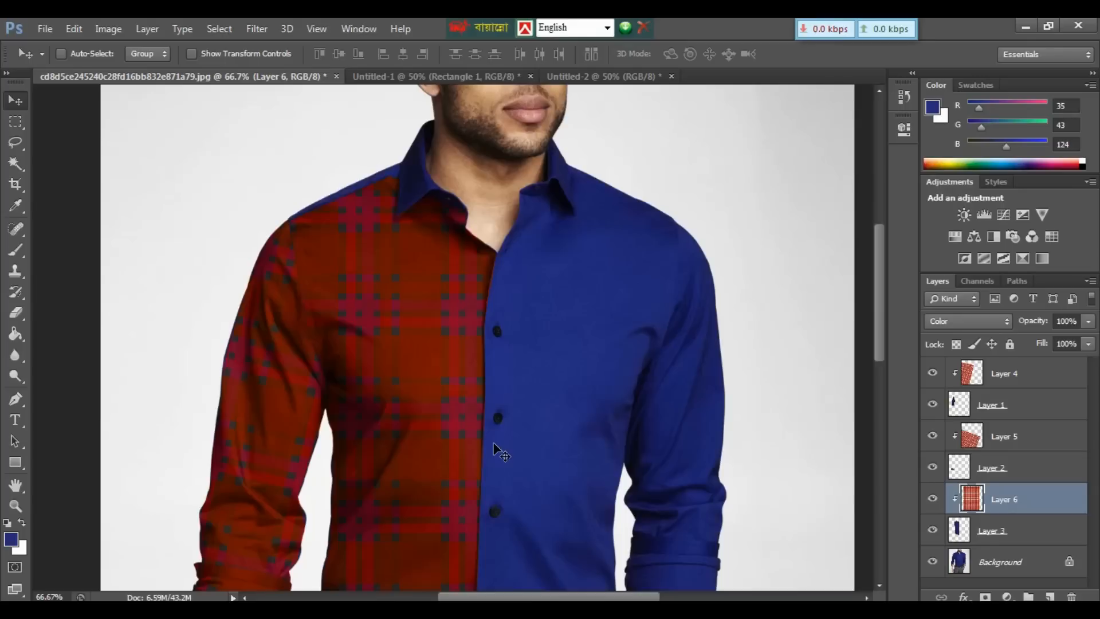
{"action": "key", "text": "ctrl+minus"}
{"action": "key", "text": "ctrl+minus"}
{"action": "key", "text": "ctrl+minus"}
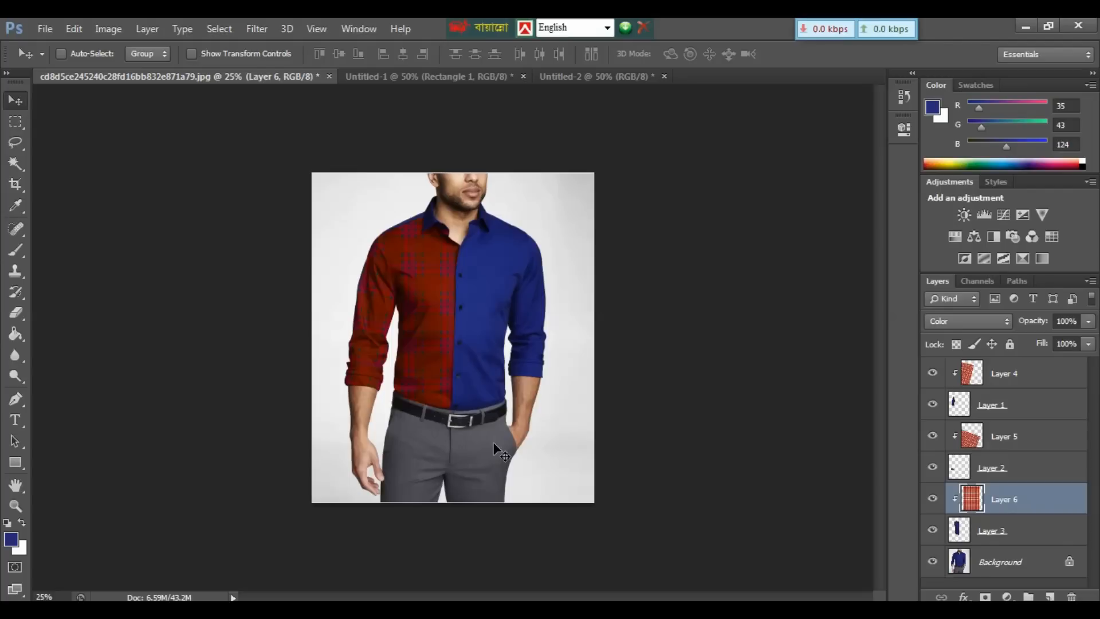
{"action": "key", "text": "ctrl+plus"}
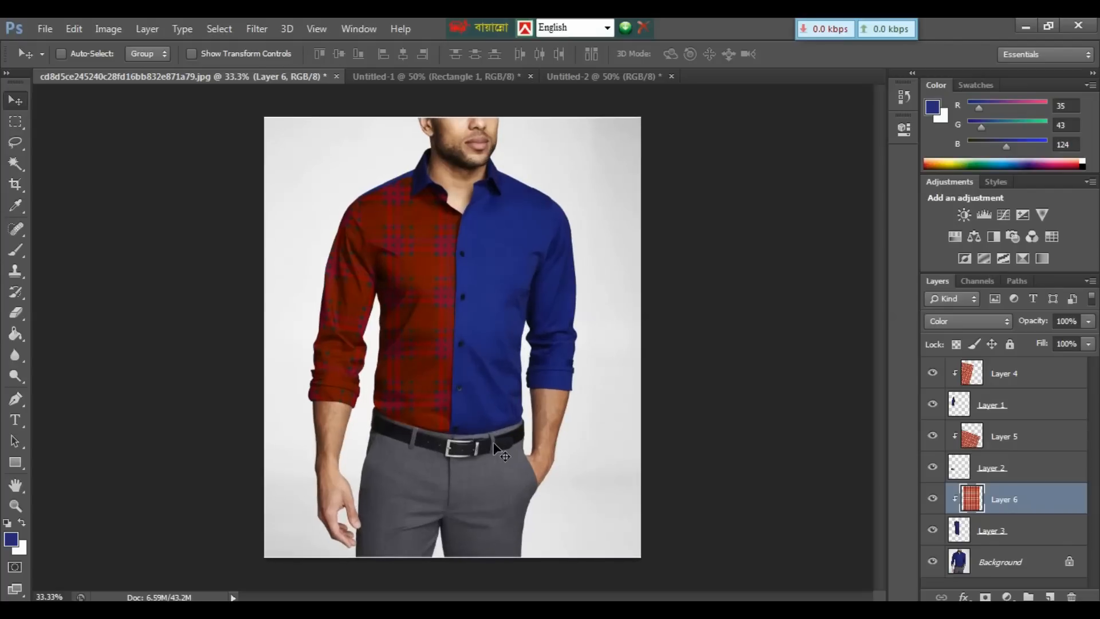